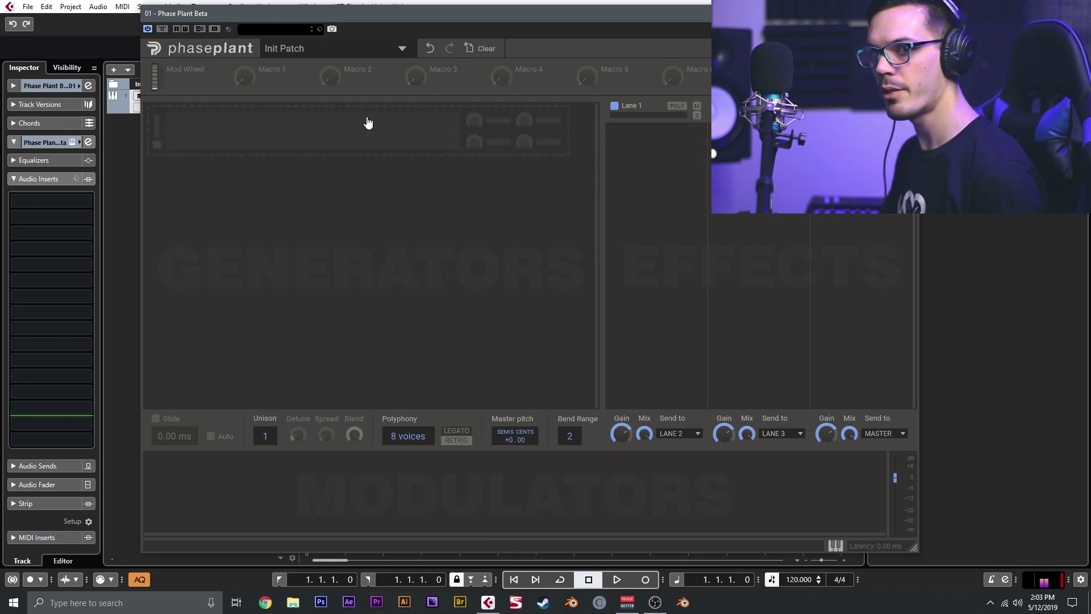
# Open the module picker from the empty generator slot of the Init Patch.
pyautogui.click(364, 122)
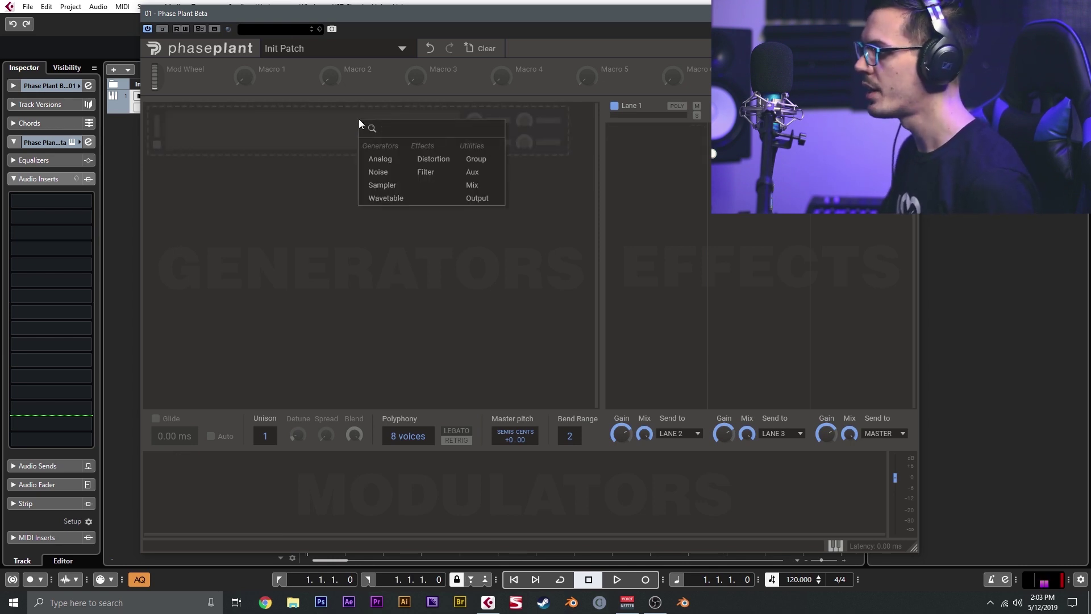
# Add an Analog oscillator and a Noise generator, placing Noise above the output.
pyautogui.click(398, 166)
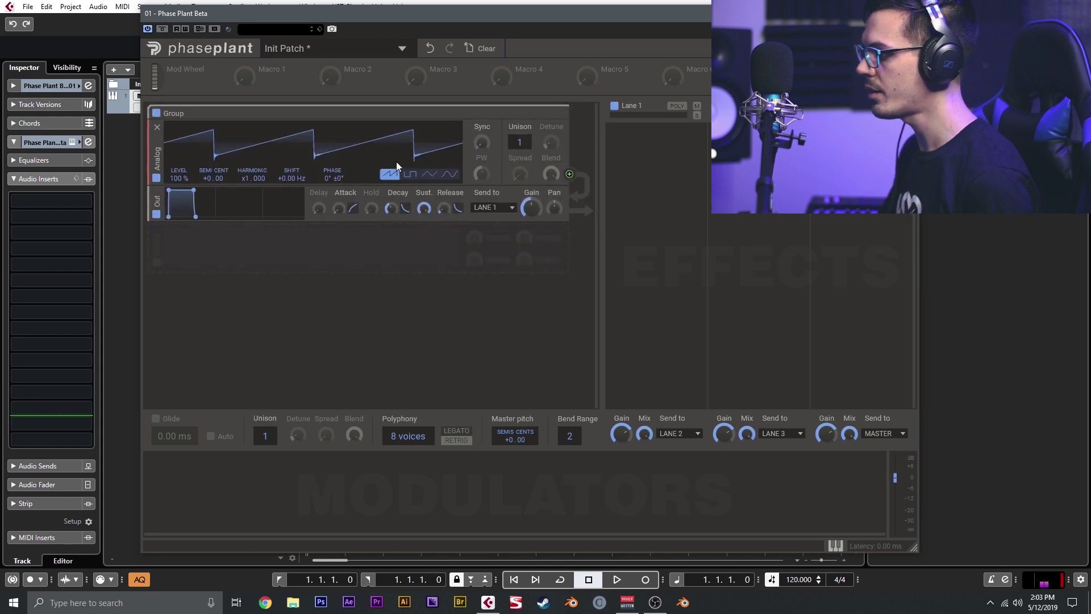
pyautogui.click(376, 234)
pyautogui.click(397, 286)
pyautogui.moveTo(157, 243); pyautogui.dragTo(163, 203)
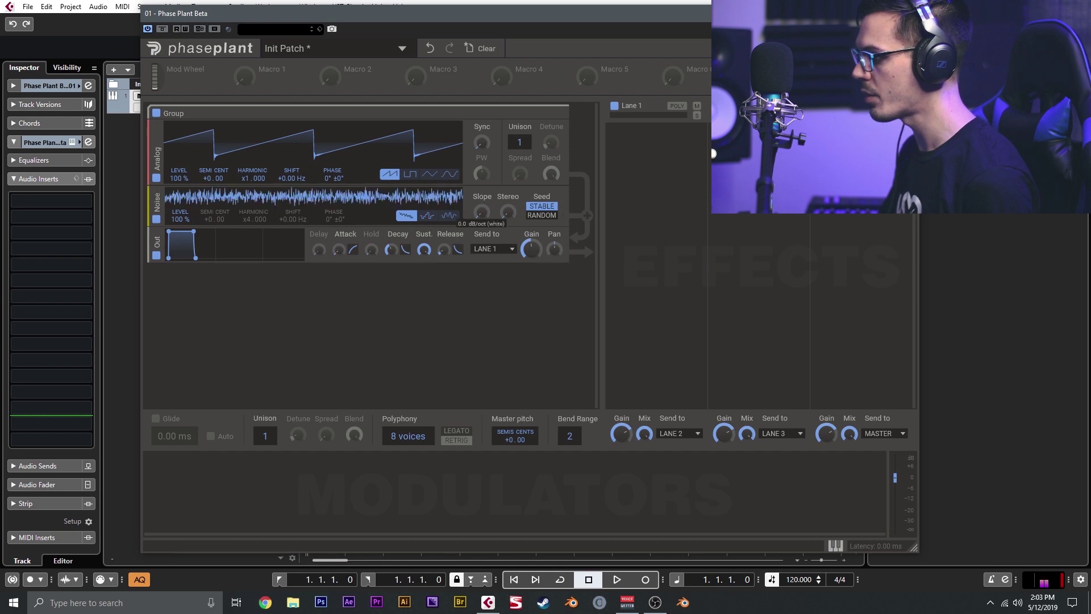
# Add a Sampler generator between Noise and the output, leaving its sample preset unchosen.
pyautogui.click(434, 284)
pyautogui.click(458, 348)
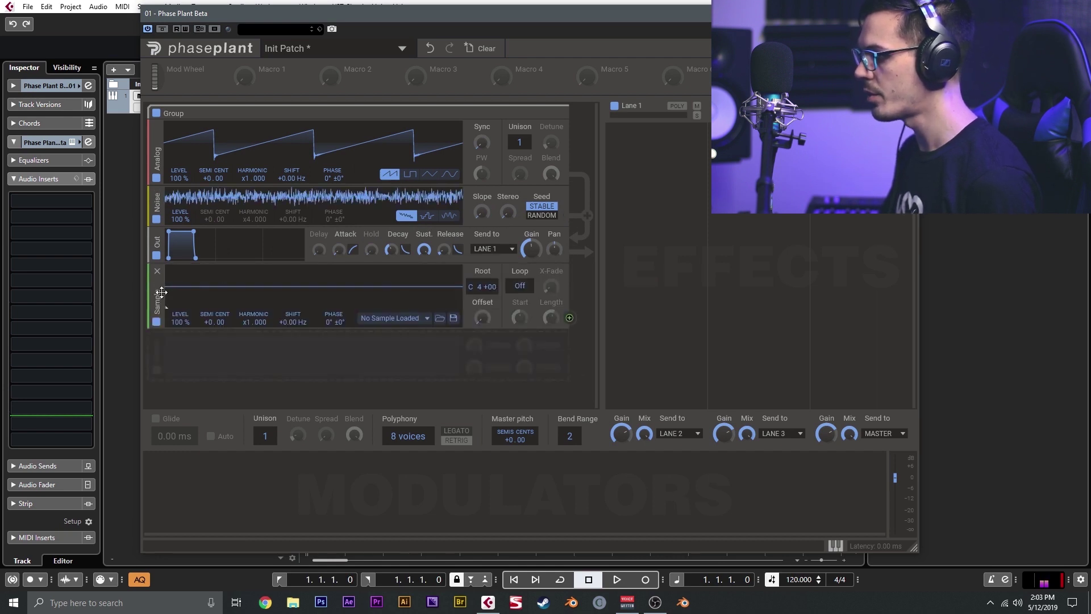
pyautogui.moveTo(161, 296); pyautogui.dragTo(164, 253)
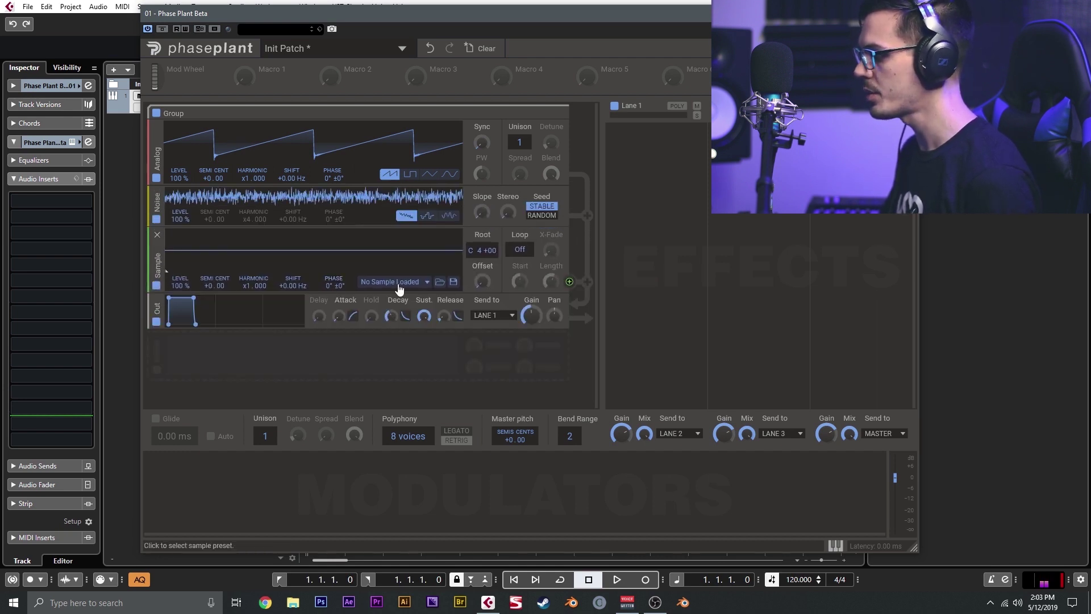
pyautogui.click(399, 289)
pyautogui.moveTo(399, 335)
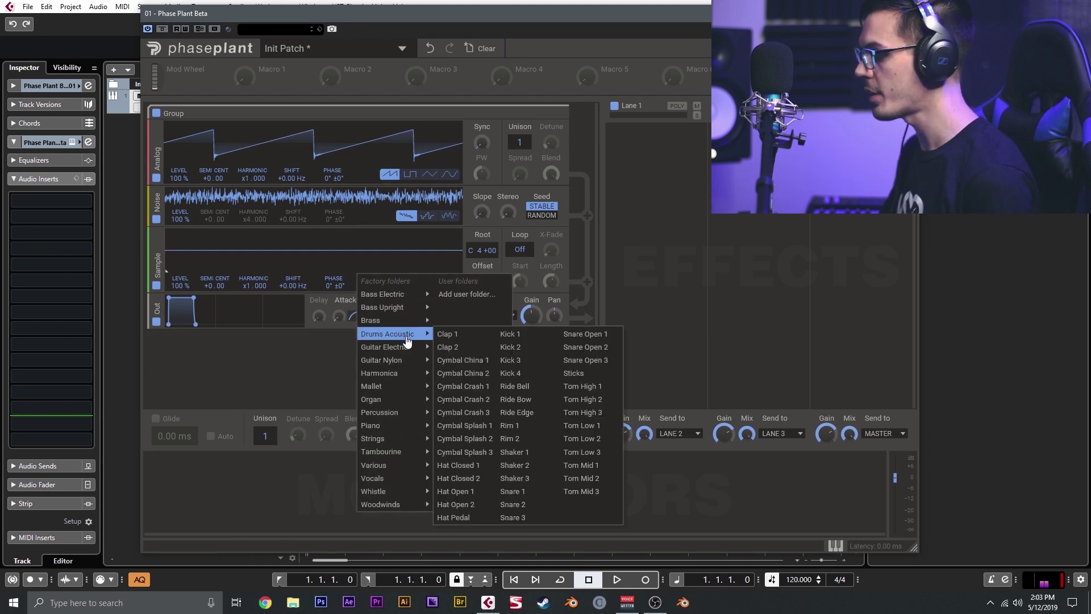
pyautogui.click(316, 342)
# Add a Wavetable generator above the output, loaded with the Default Wavetable from Morphs.
pyautogui.click(316, 343)
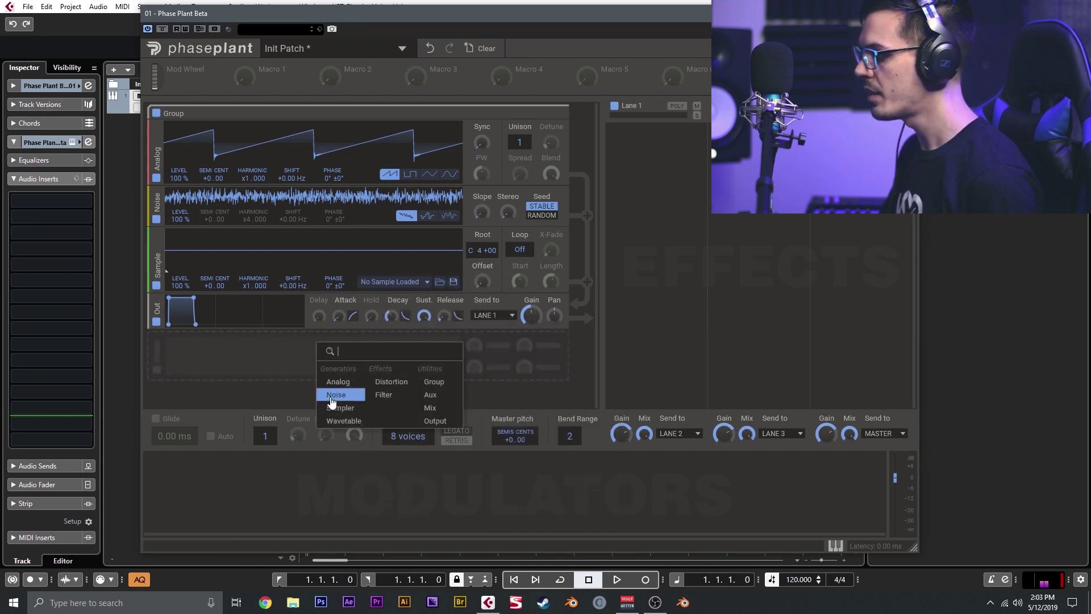
pyautogui.click(339, 422)
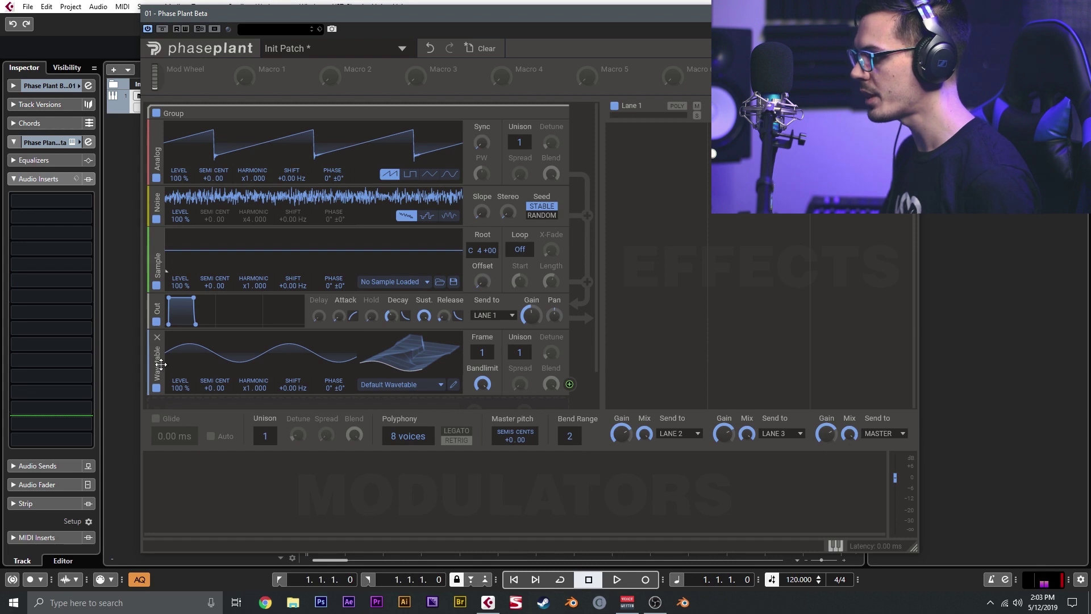
pyautogui.moveTo(161, 364); pyautogui.dragTo(161, 310)
pyautogui.click(422, 348)
pyautogui.moveTo(414, 415)
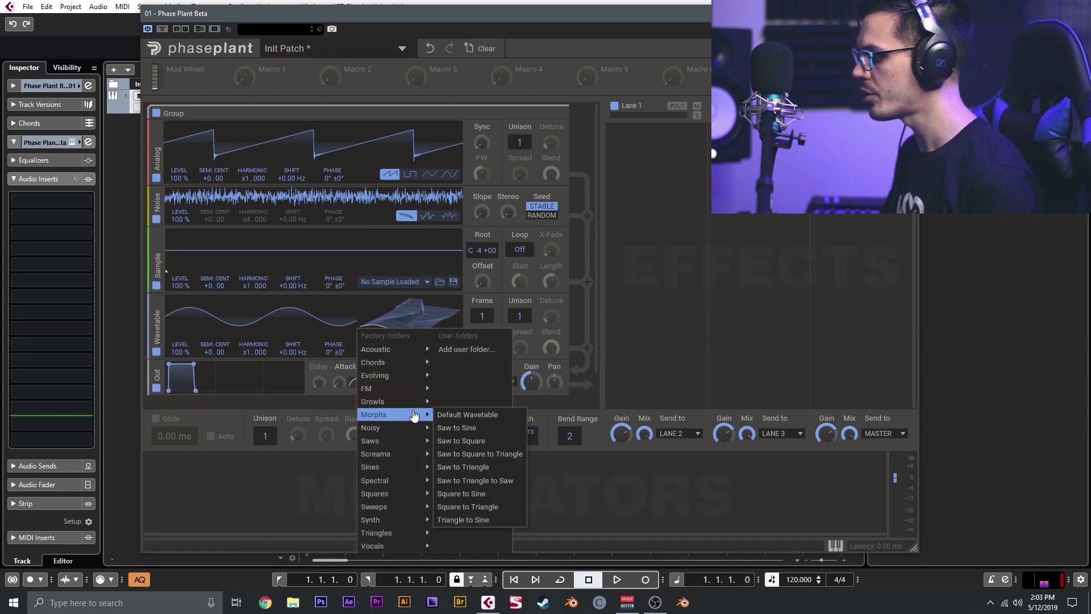
pyautogui.click(468, 414)
pyautogui.moveTo(485, 319)
pyautogui.mouseDown()
pyautogui.moveTo(486, 262)
pyautogui.moveTo(485, 318)
pyautogui.mouseUp()
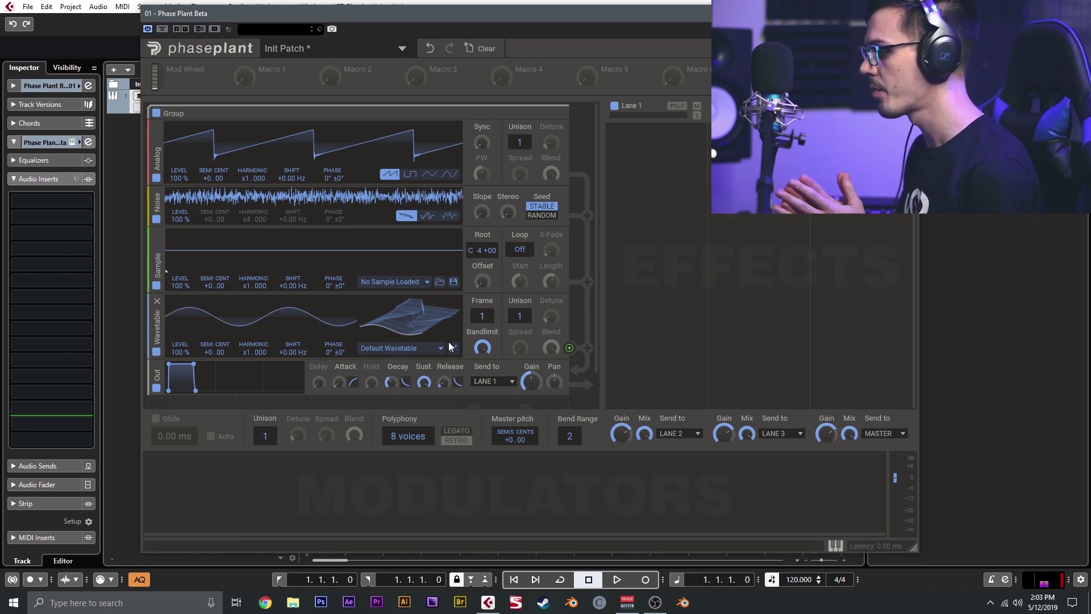
pyautogui.scroll(-1, 396, 403)
# Add an Overdrive Distortion module and place it between Noise and Sample.
pyautogui.click(396, 403)
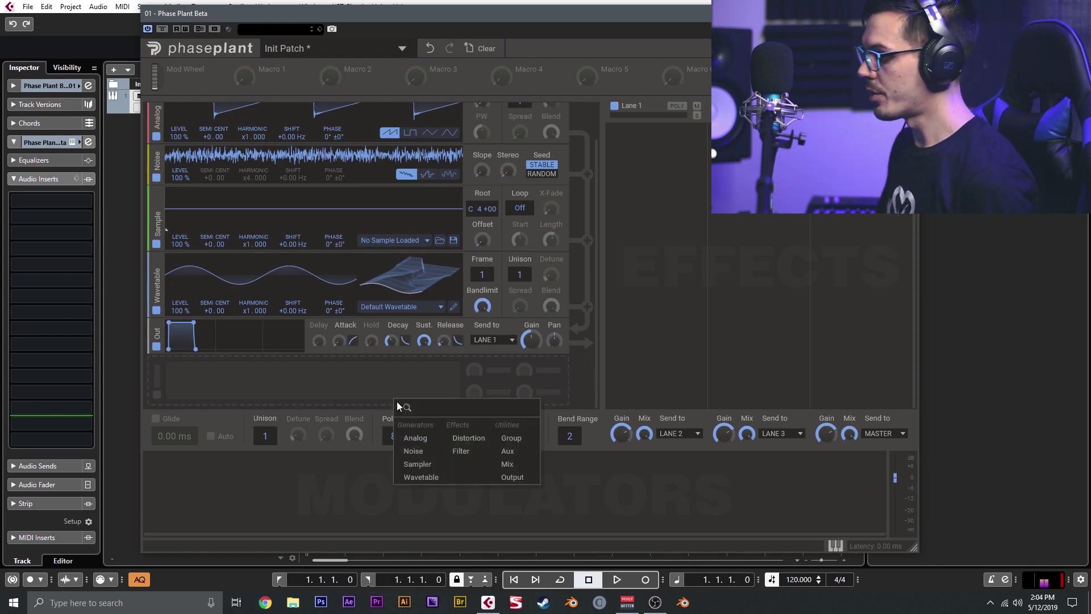
pyautogui.click(468, 438)
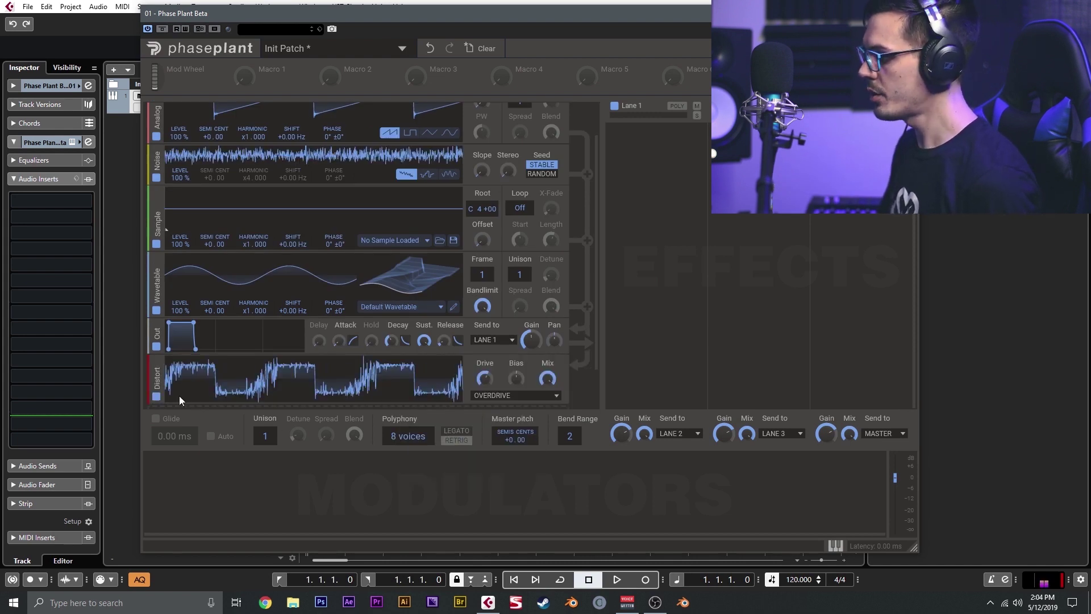
pyautogui.moveTo(161, 386); pyautogui.dragTo(160, 210)
pyautogui.scroll(-1, 342, 324)
# Add a low-pass Filter module and place it between Distortion and Sample.
pyautogui.click(364, 382)
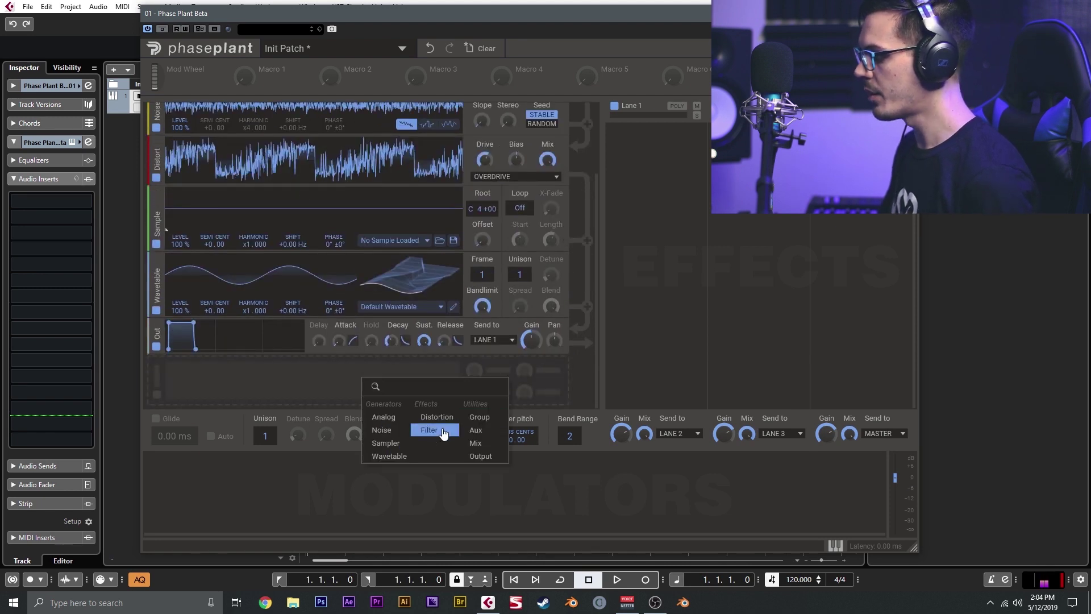
pyautogui.click(429, 426)
pyautogui.moveTo(161, 387); pyautogui.dragTo(161, 328)
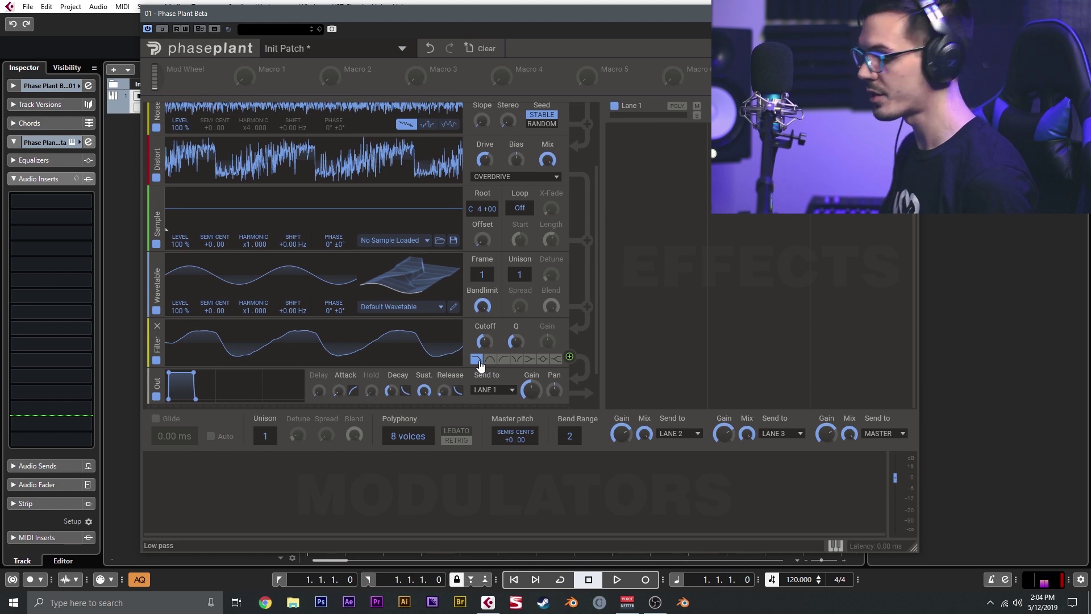
pyautogui.moveTo(175, 348); pyautogui.dragTo(165, 216)
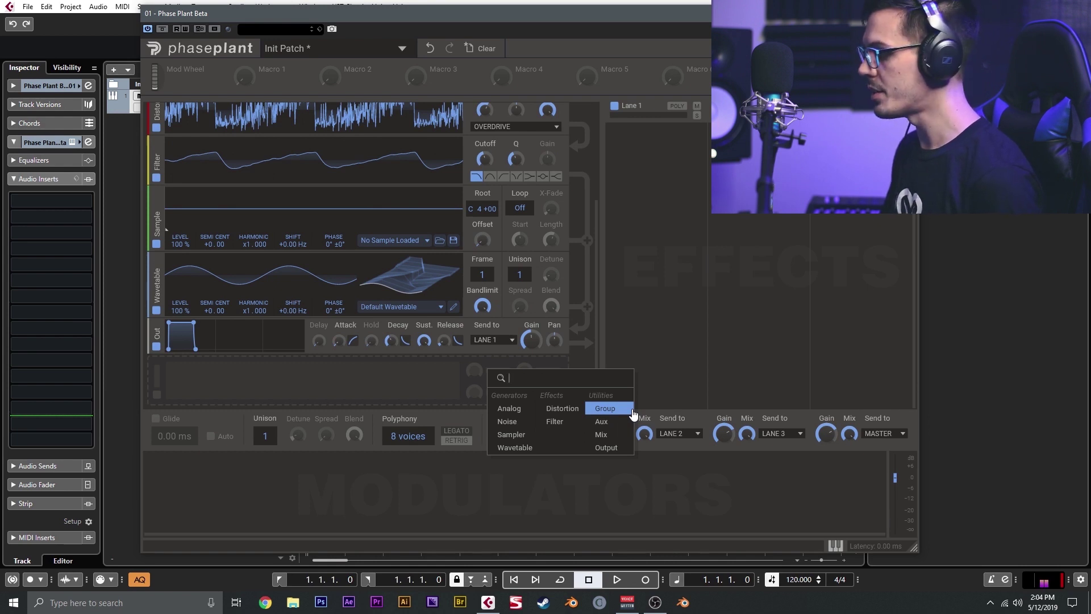
# Add a Group below the output and fill it with Aux, Mix and Output modules.
pyautogui.click(633, 413)
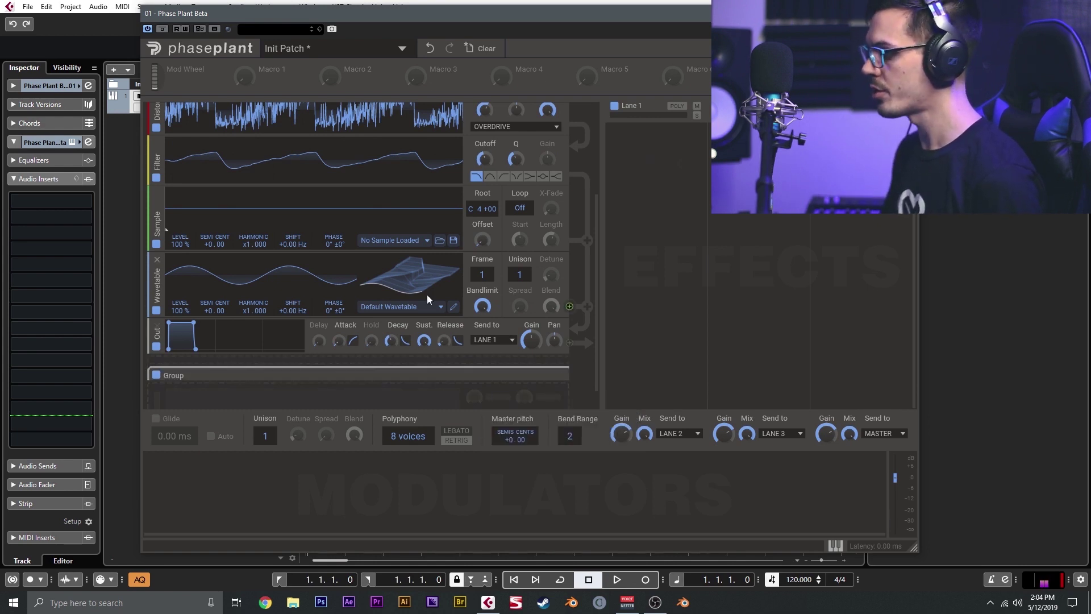
pyautogui.scroll(-1, 451, 312)
pyautogui.click(465, 361)
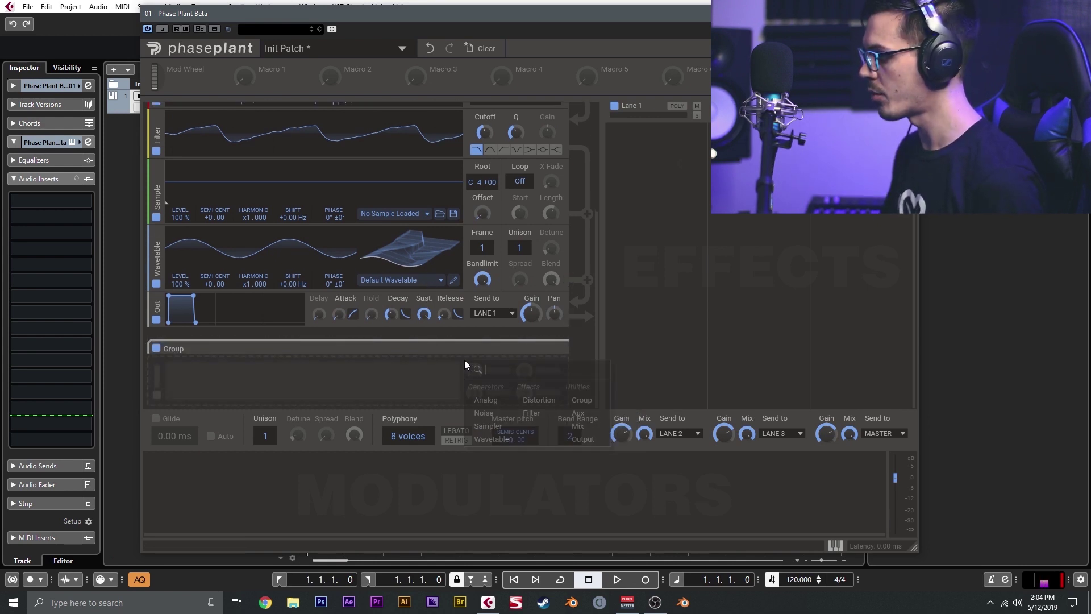
pyautogui.click(586, 414)
pyautogui.scroll(-1, 543, 366)
pyautogui.click(494, 370)
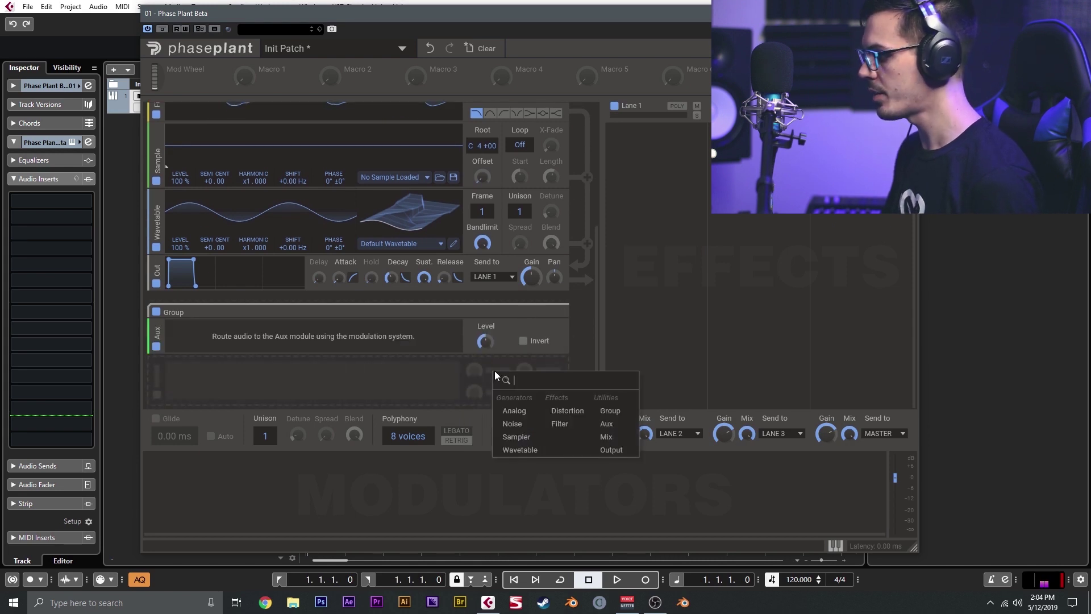
pyautogui.click(611, 437)
pyautogui.scroll(-1, 503, 358)
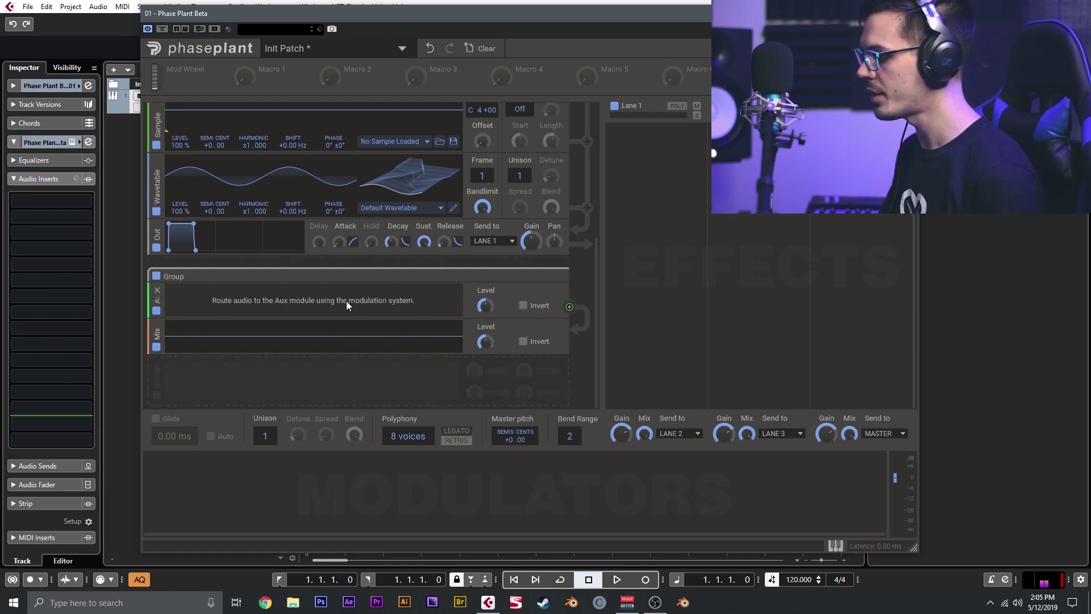
pyautogui.click(353, 367)
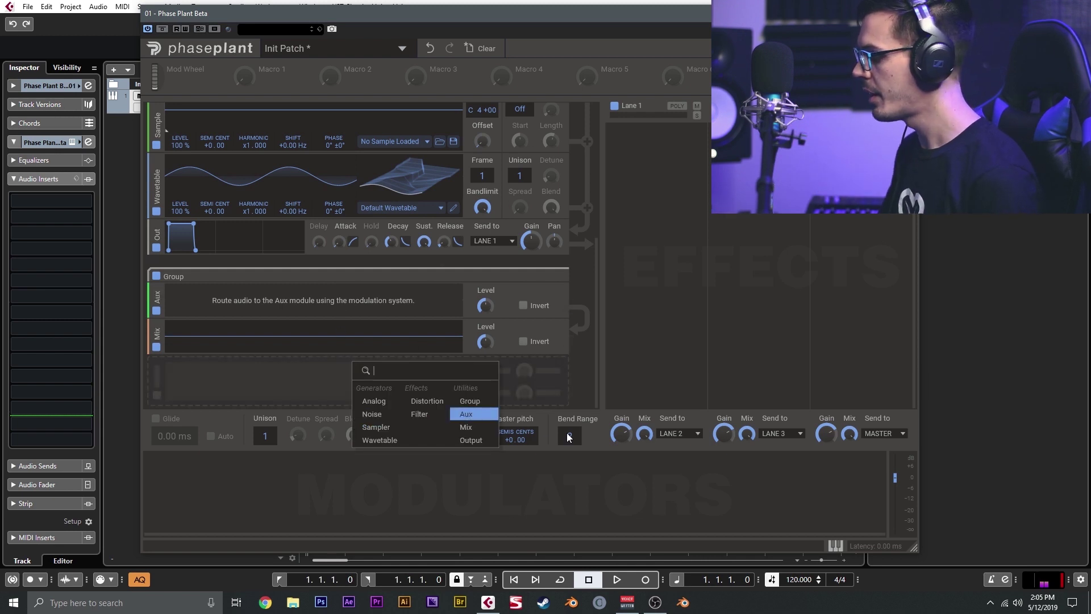
pyautogui.click(475, 442)
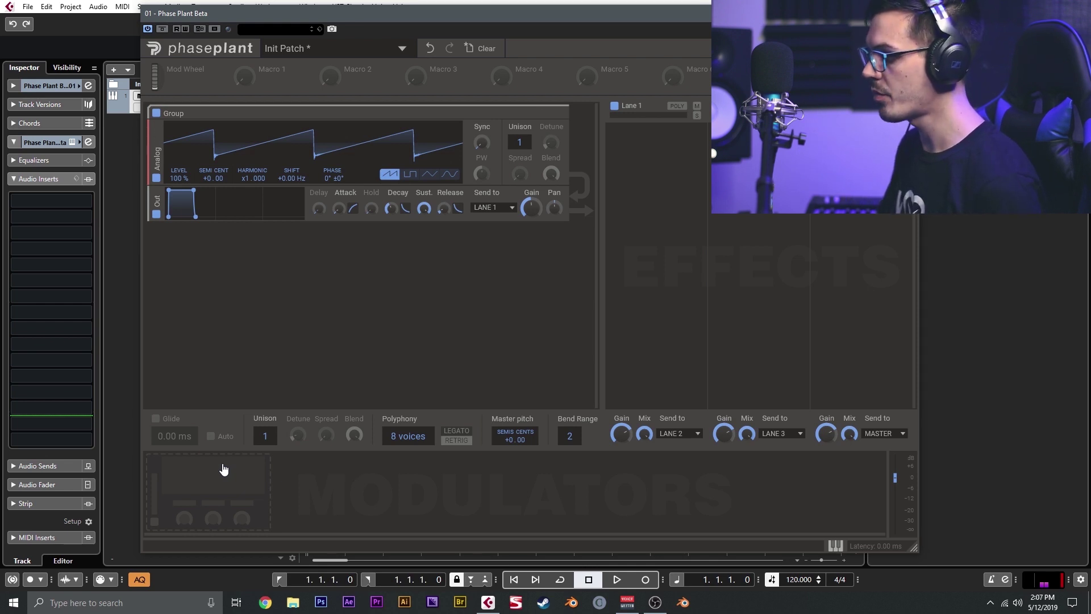
# Add an Envelope modulator and a tempo-synced sine LFO.
pyautogui.click(223, 468)
pyautogui.click(265, 473)
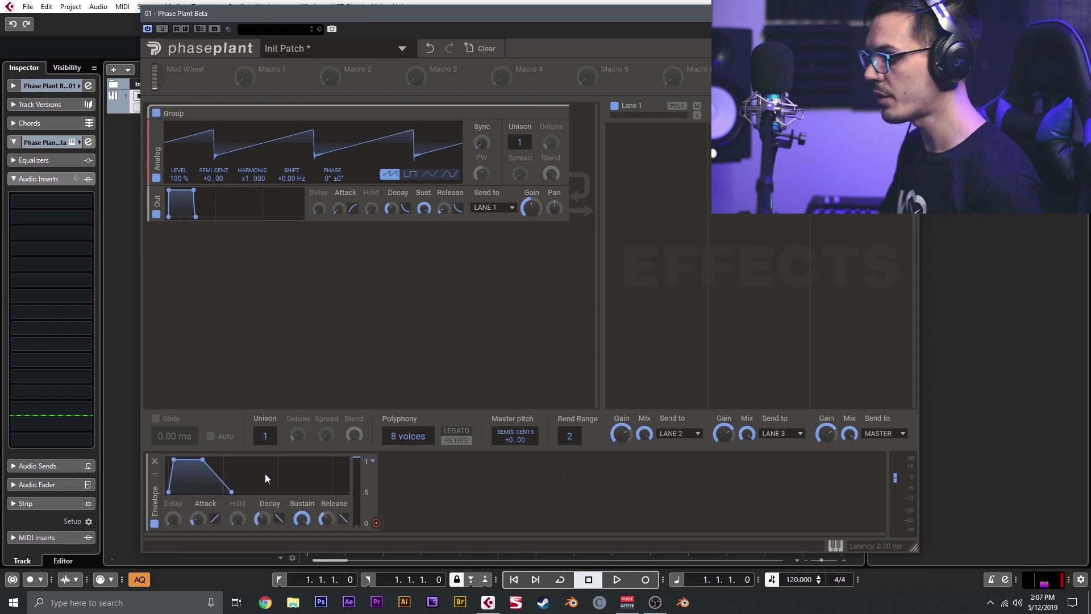
pyautogui.click(410, 476)
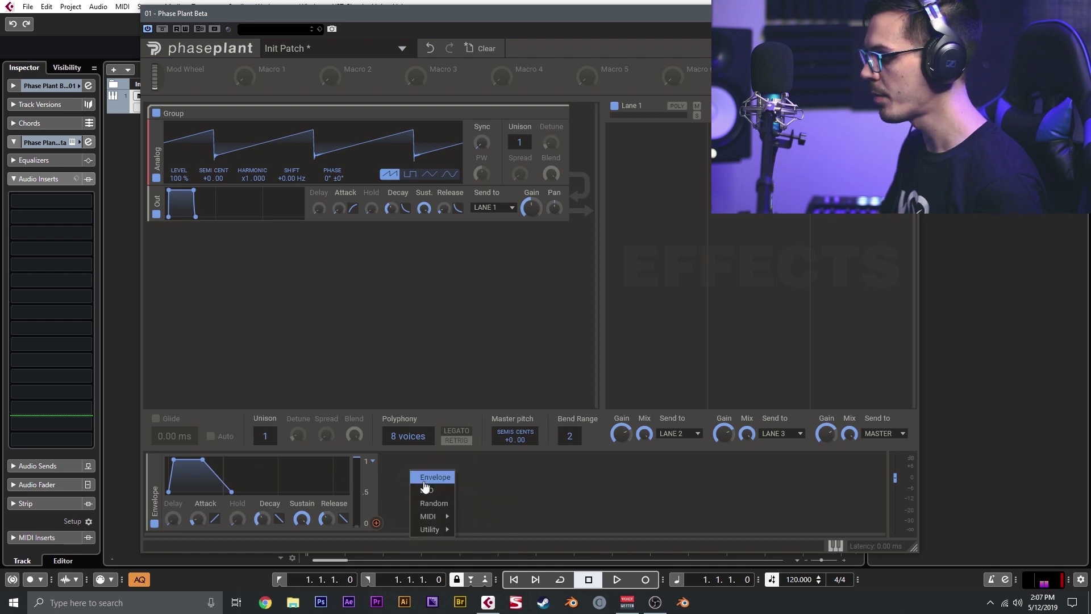
pyautogui.click(427, 490)
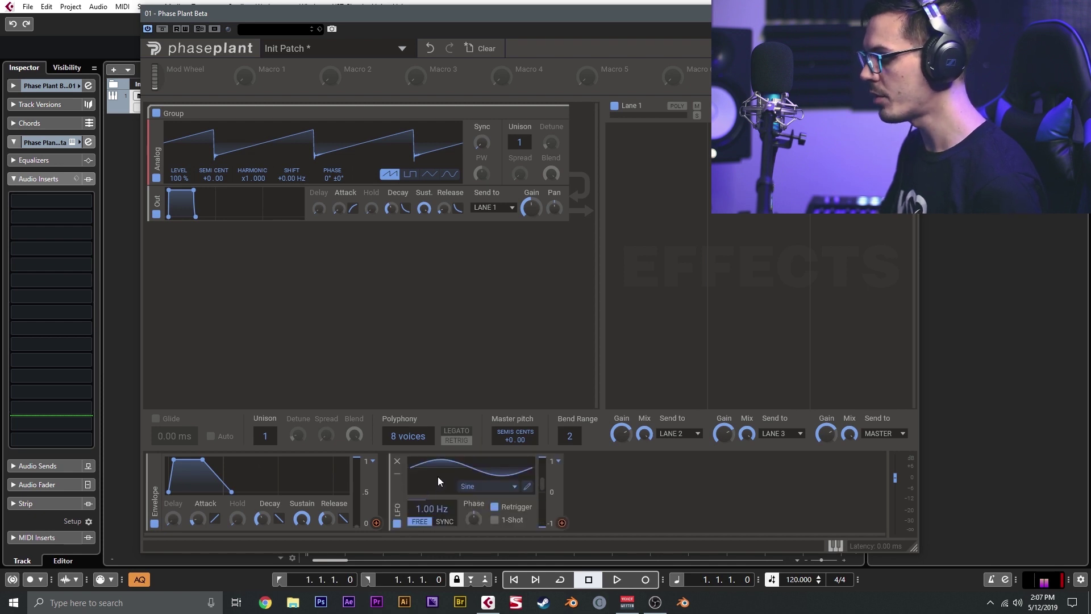
pyautogui.click(488, 492)
pyautogui.click(623, 499)
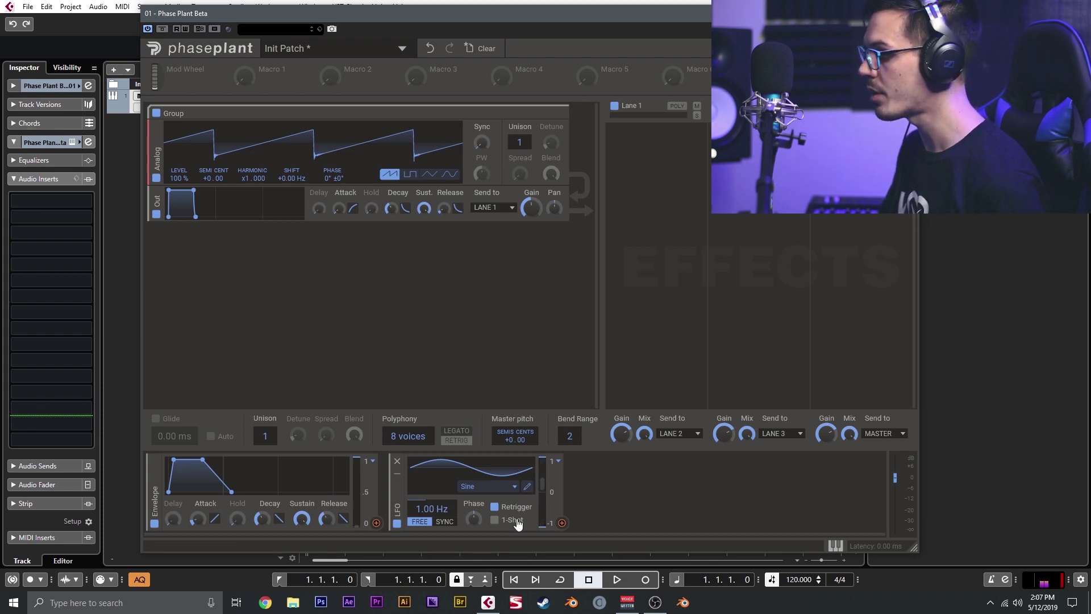
pyautogui.click(449, 524)
# Add a Random modulator with smoothed output.
pyautogui.click(627, 469)
pyautogui.click(649, 502)
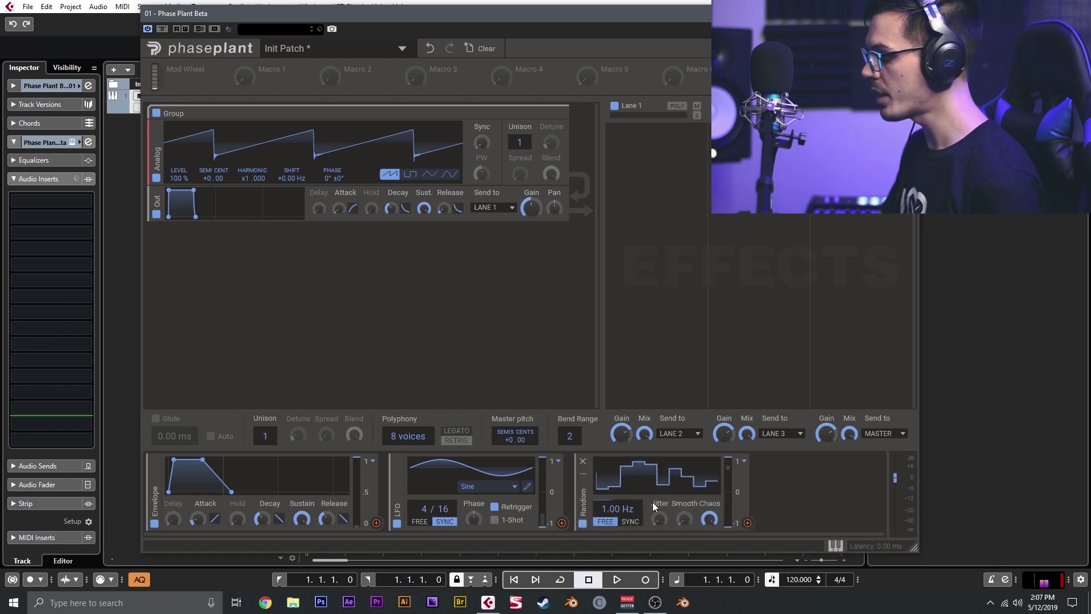
pyautogui.moveTo(684, 518); pyautogui.dragTo(680, 542)
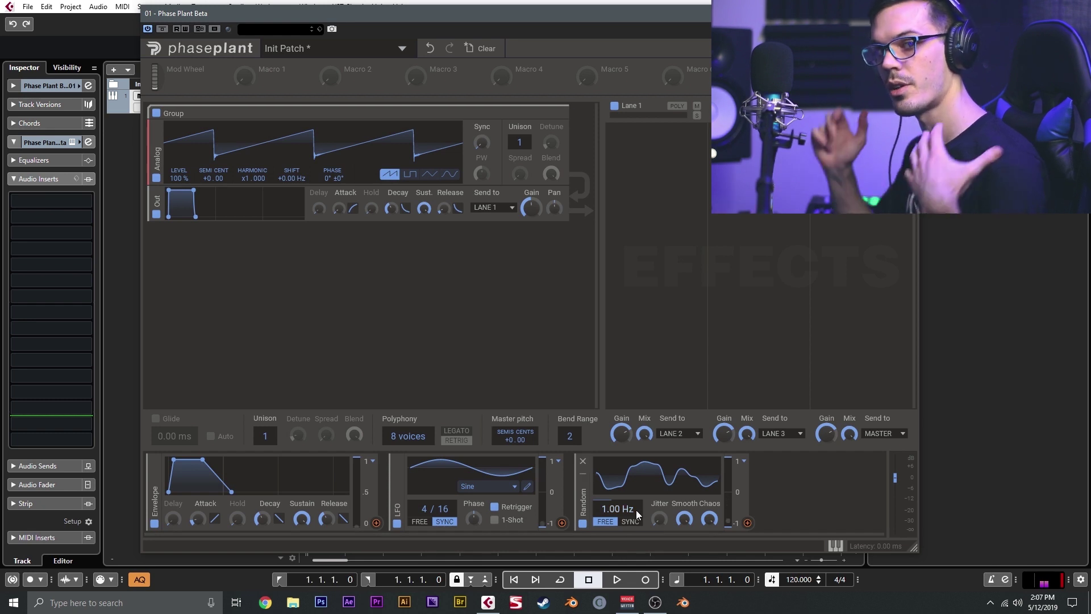
pyautogui.click(789, 462)
pyautogui.moveTo(814, 507)
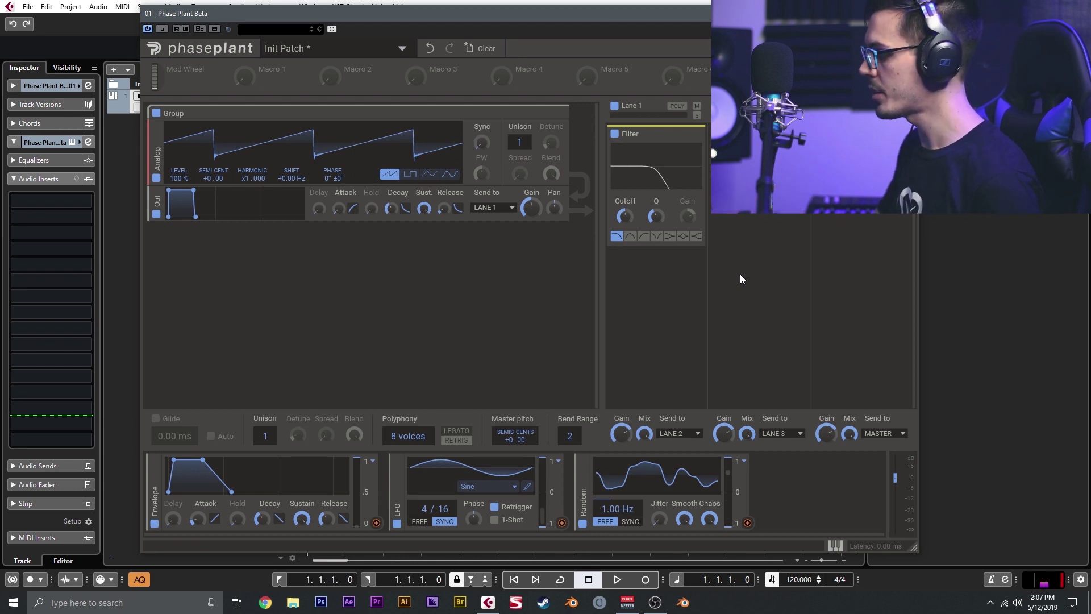
# Add a second Analog oscillator set to sine and delete the LFO and Random modulators.
pyautogui.click(399, 272)
pyautogui.click(420, 310)
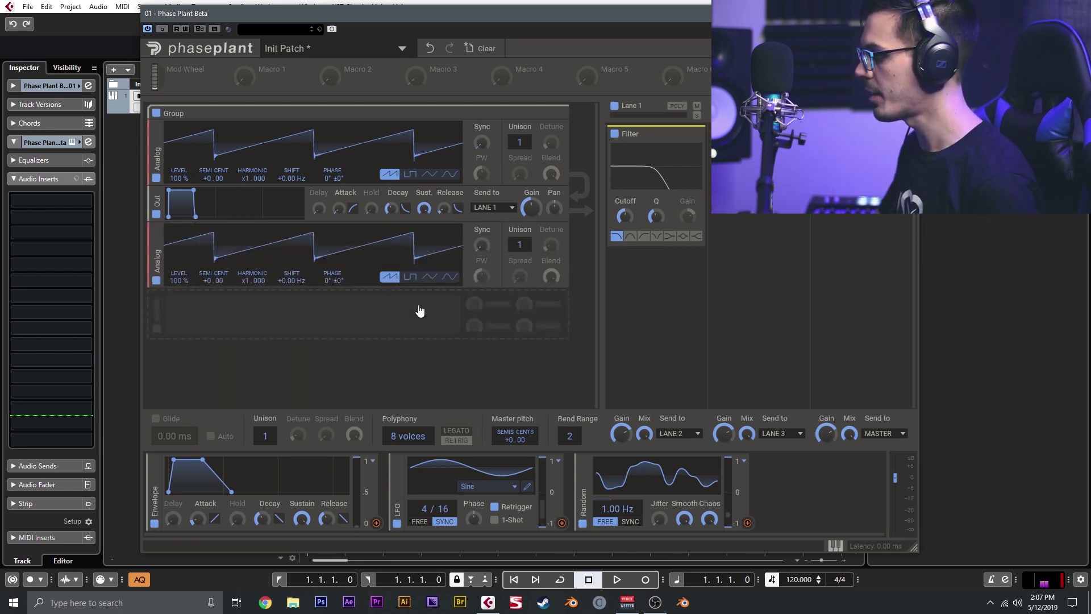
pyautogui.click(450, 276)
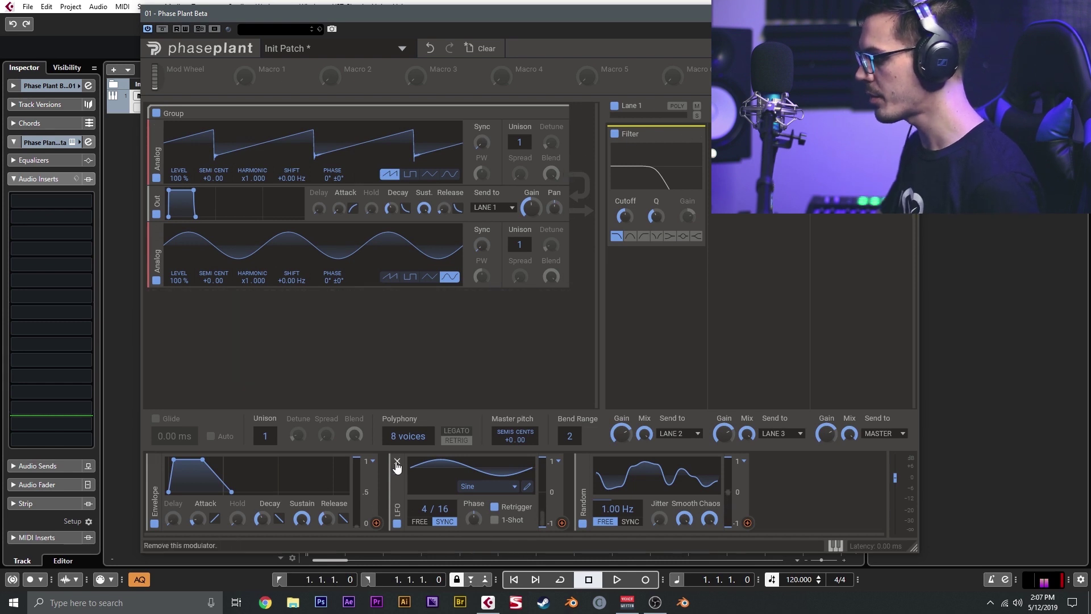
pyautogui.click(397, 463)
pyautogui.click(397, 463)
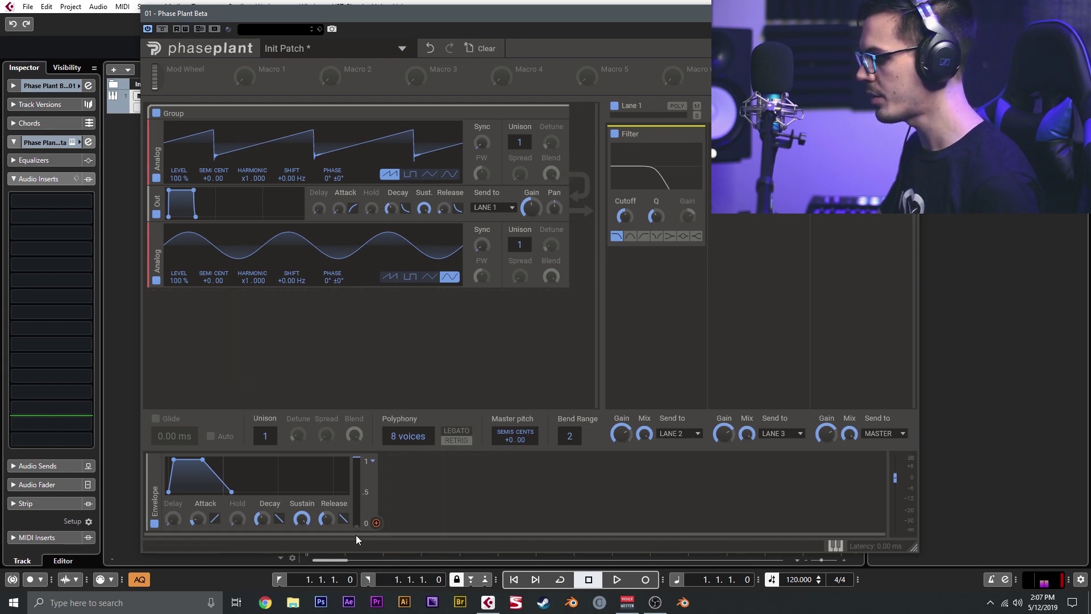
# Route the Envelope to filter cutoff at 23% and drop its sustain to zero.
pyautogui.click(376, 523)
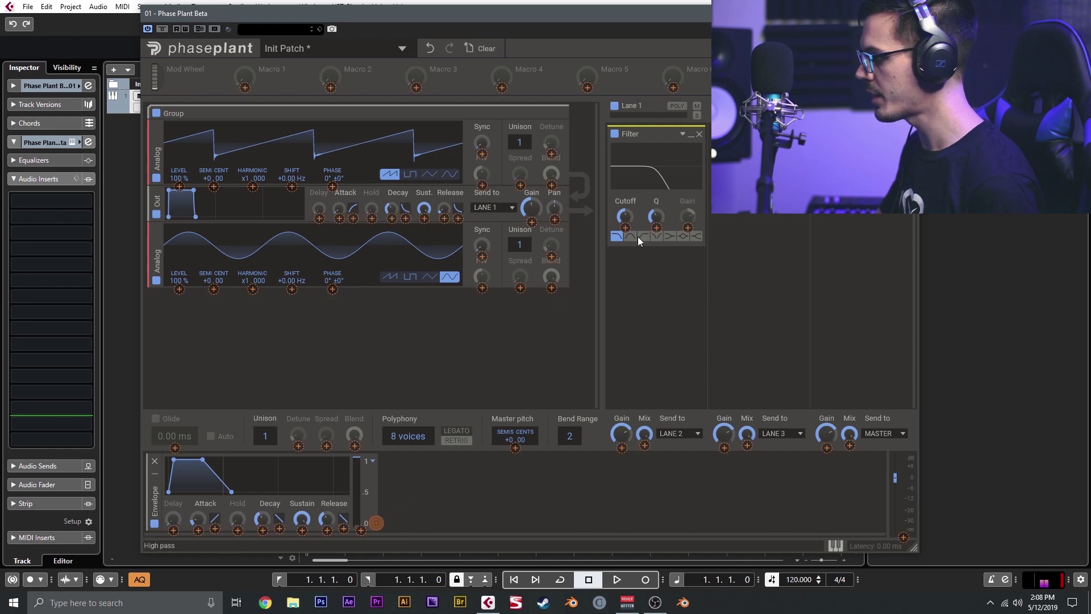
pyautogui.click(625, 228)
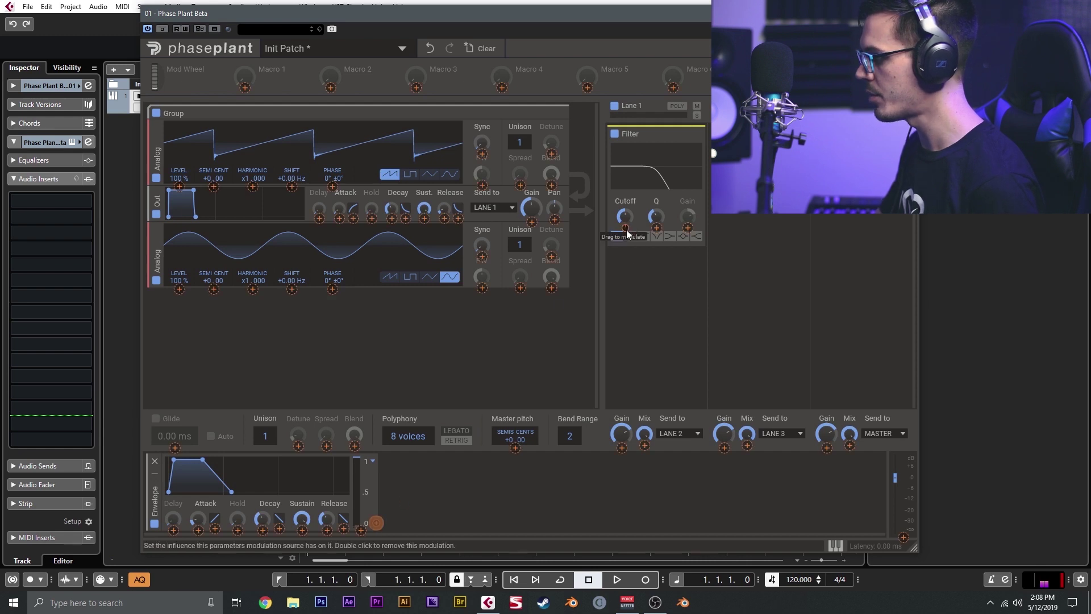
pyautogui.click(631, 269)
pyautogui.moveTo(200, 459); pyautogui.dragTo(203, 491)
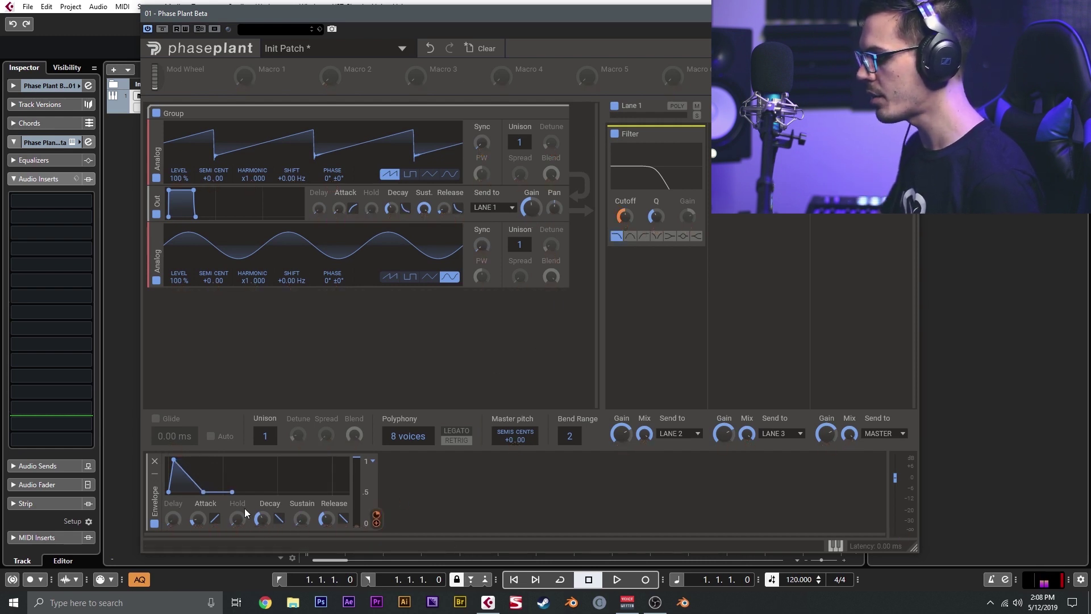
pyautogui.moveTo(245, 336)
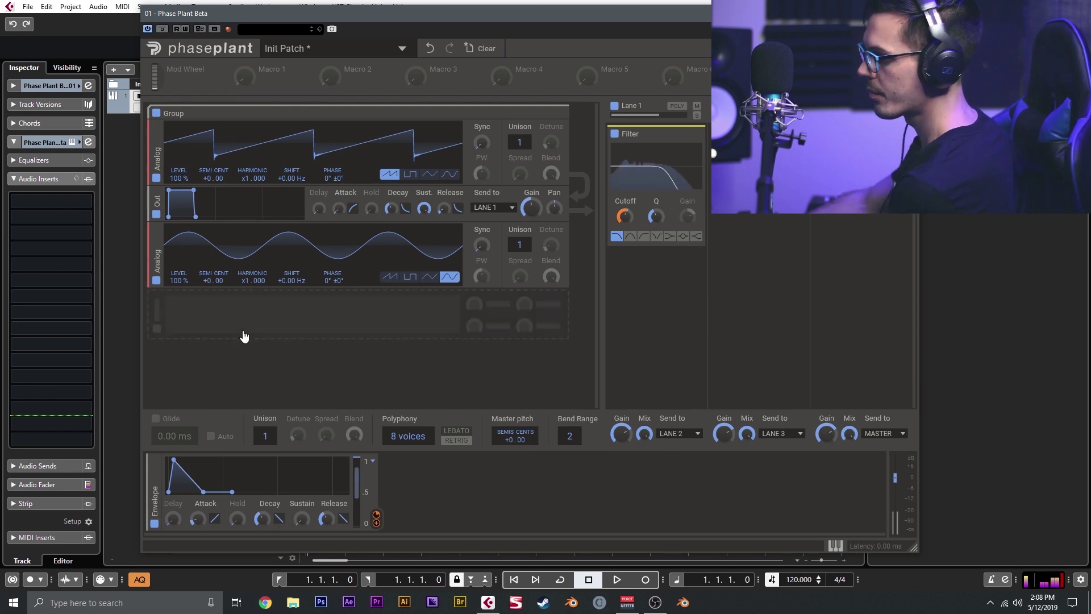
pyautogui.moveTo(375, 517)
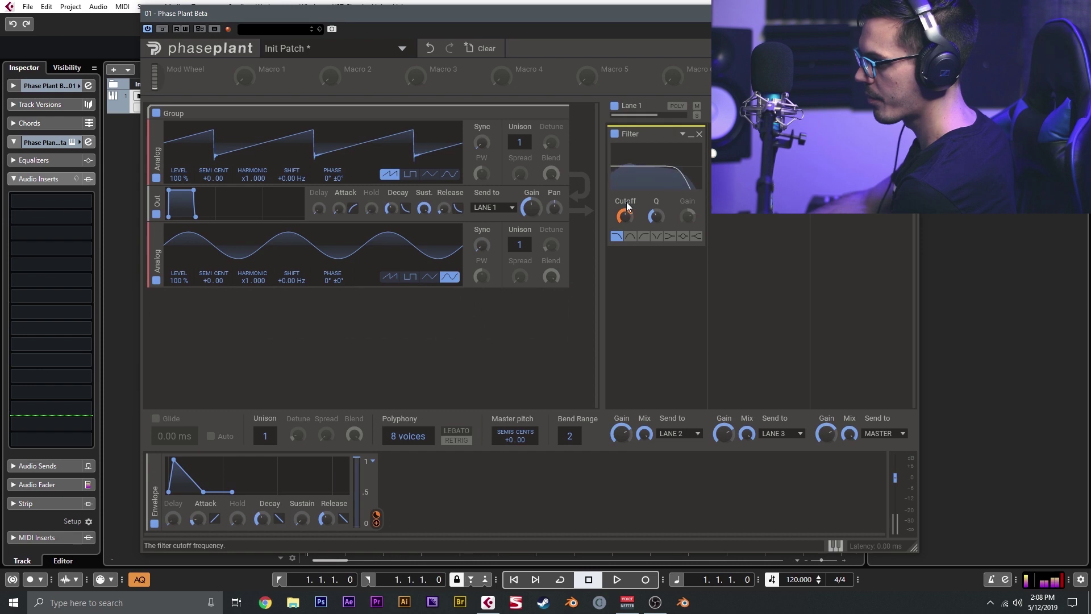
pyautogui.moveTo(296, 333)
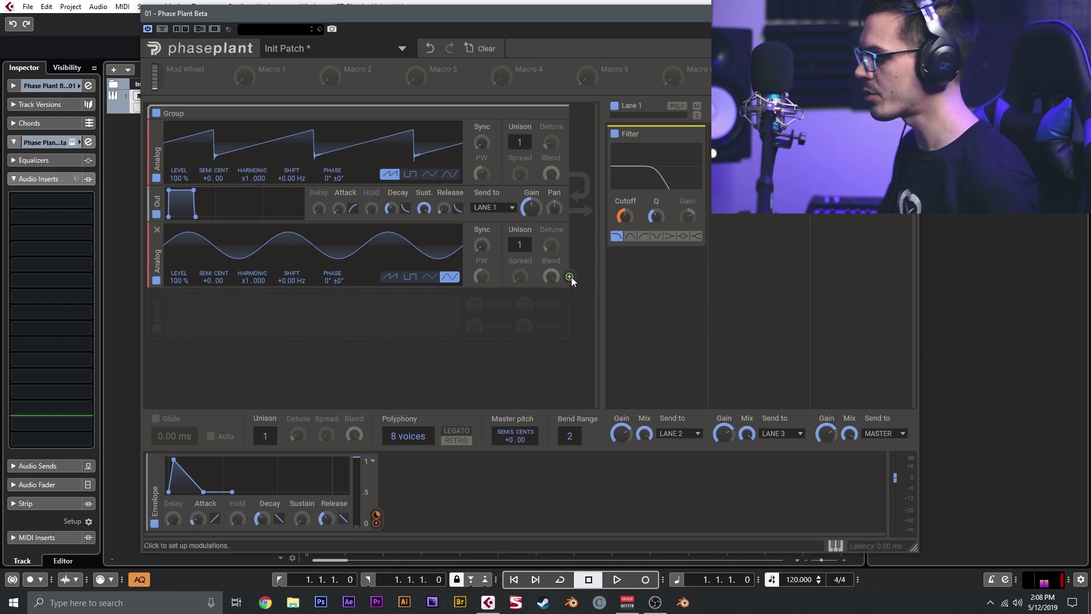
# Modulate the saw oscillator's phase, shift and semi/cent pitch with the sine oscillator.
pyautogui.moveTo(571, 278); pyautogui.dragTo(333, 180)
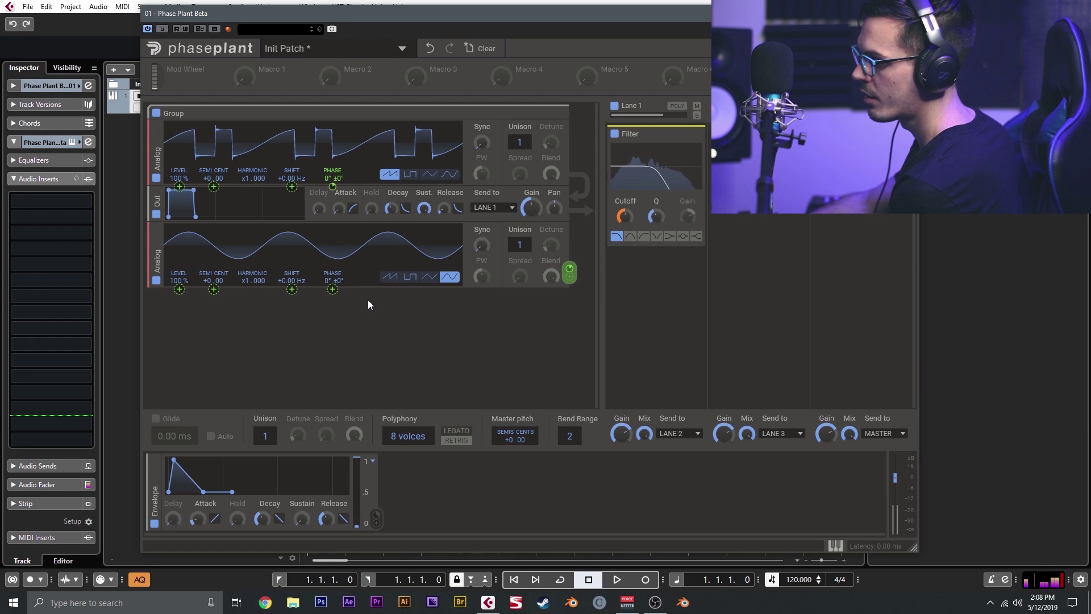
pyautogui.moveTo(291, 186); pyautogui.dragTo(292, 182)
pyautogui.moveTo(214, 187); pyautogui.dragTo(214, 170)
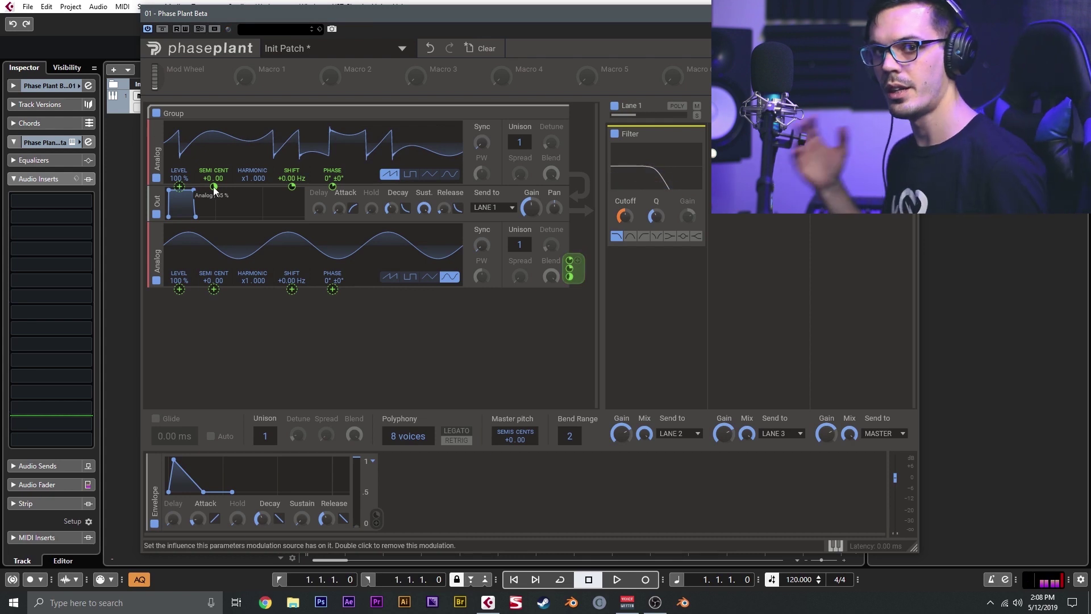
pyautogui.click(367, 324)
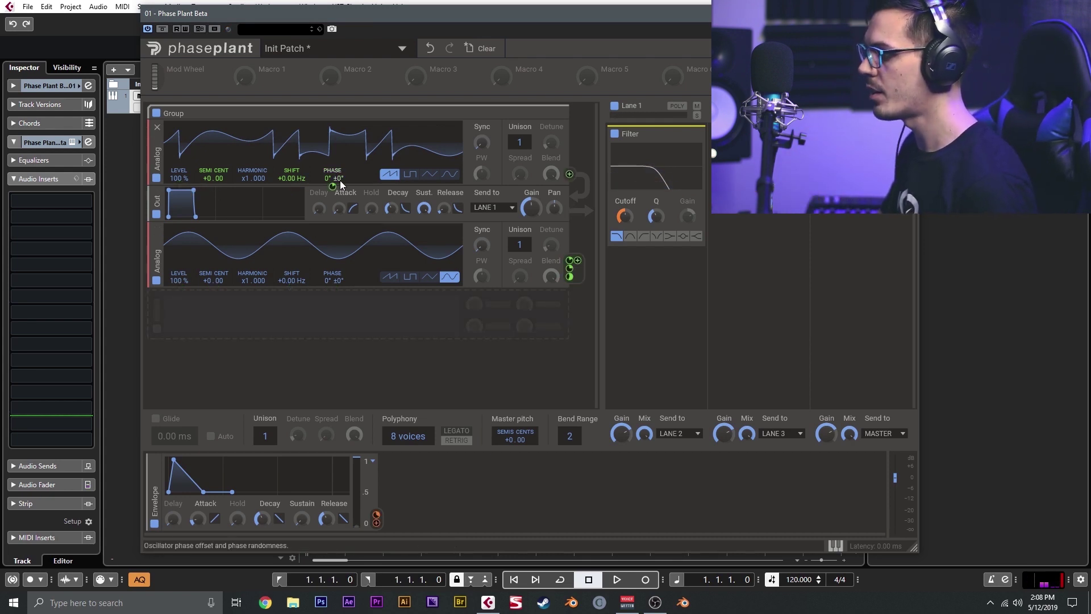
pyautogui.moveTo(332, 187)
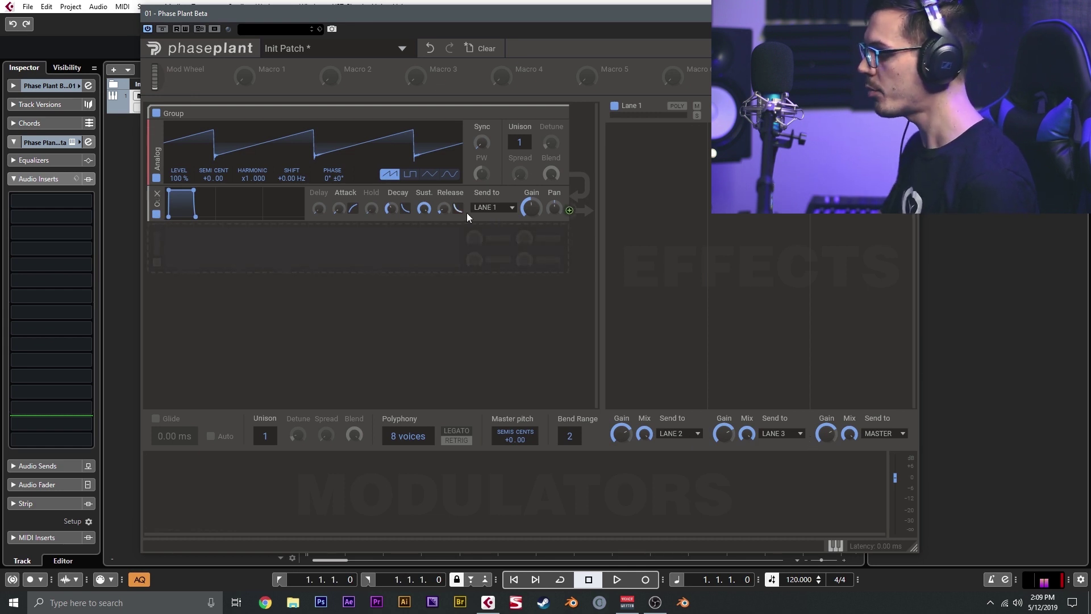
# Check the oscillator's Send to destinations without changing them, then open Lane 1's effect list.
pyautogui.click(493, 208)
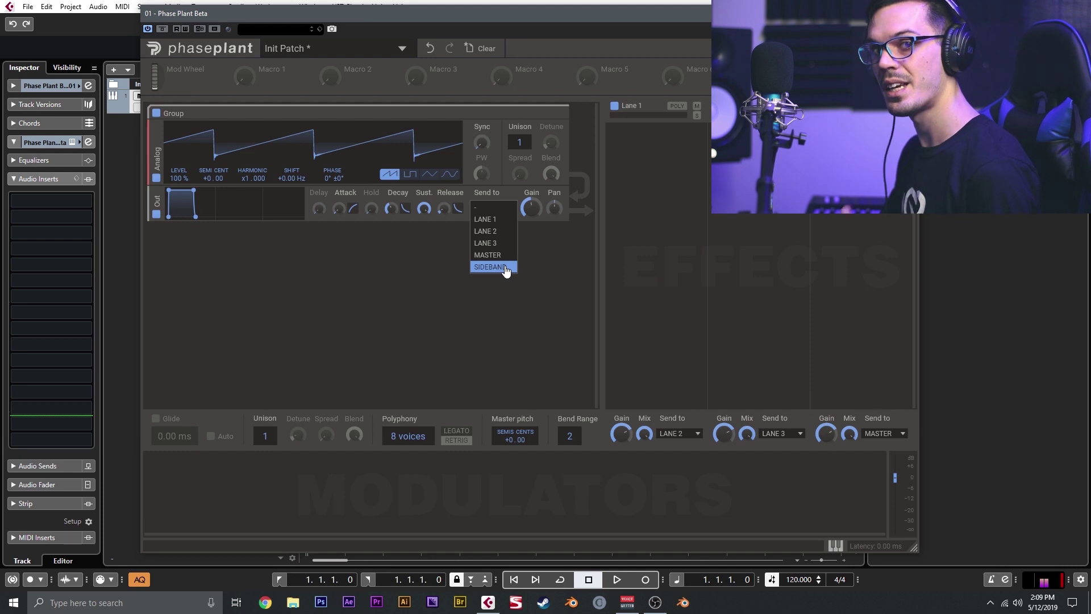
pyautogui.click(696, 158)
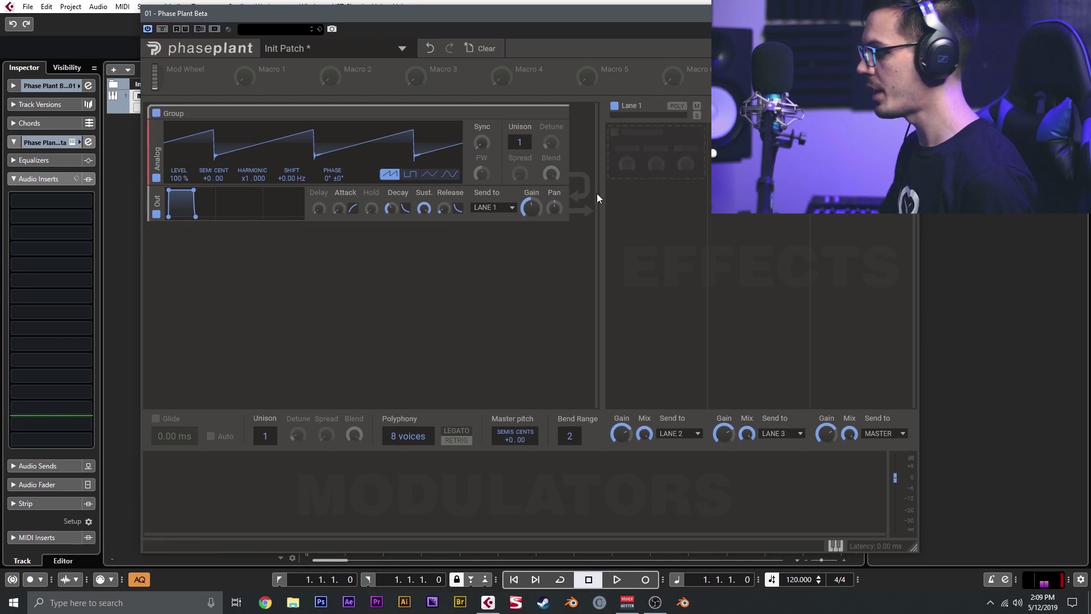
pyautogui.click(661, 157)
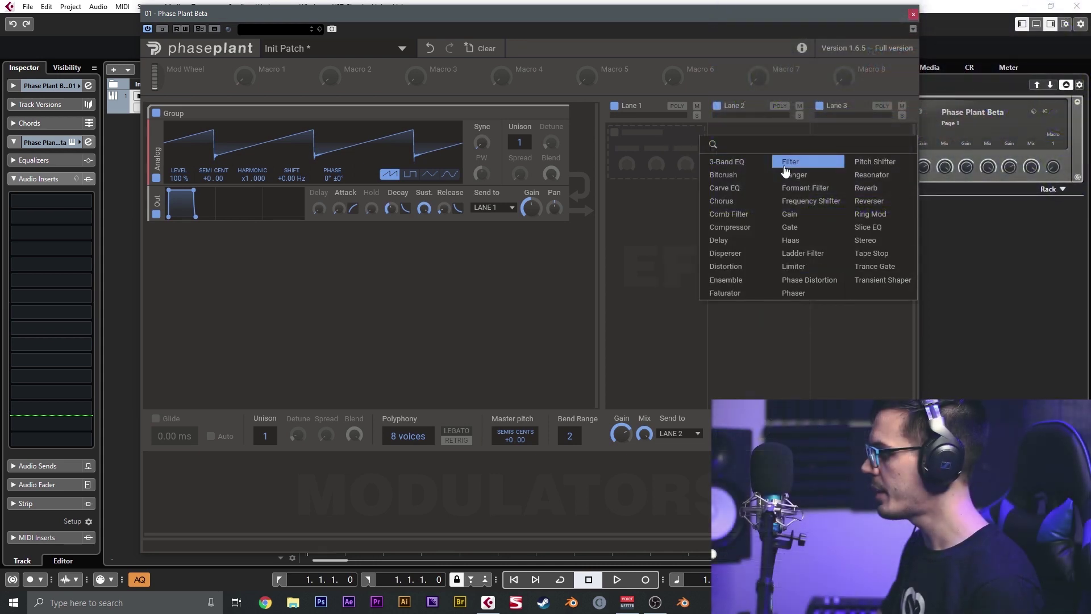
# Put a Filter in Lane 1 and a 1.50 Hz Frequency Shifter in Lane 2.
pyautogui.click(790, 161)
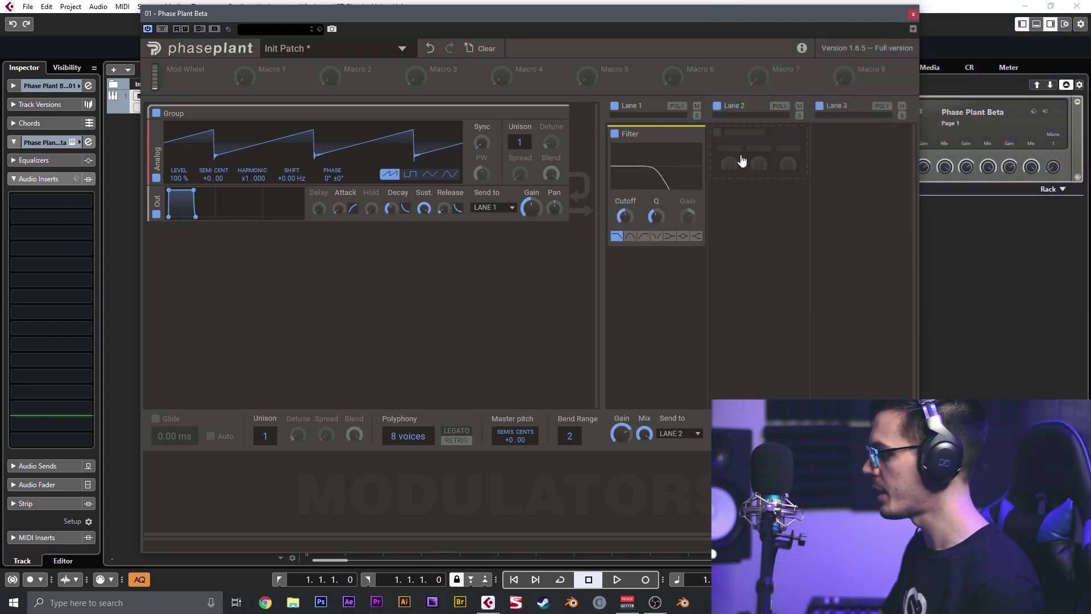
pyautogui.click(753, 150)
pyautogui.click(628, 415)
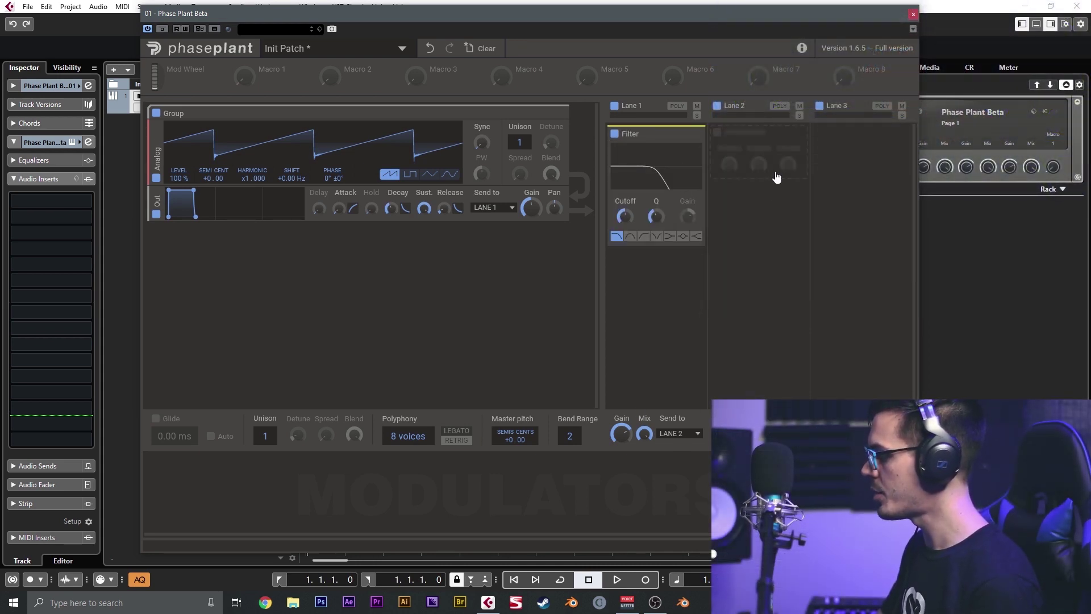
pyautogui.click(776, 177)
pyautogui.click(819, 231)
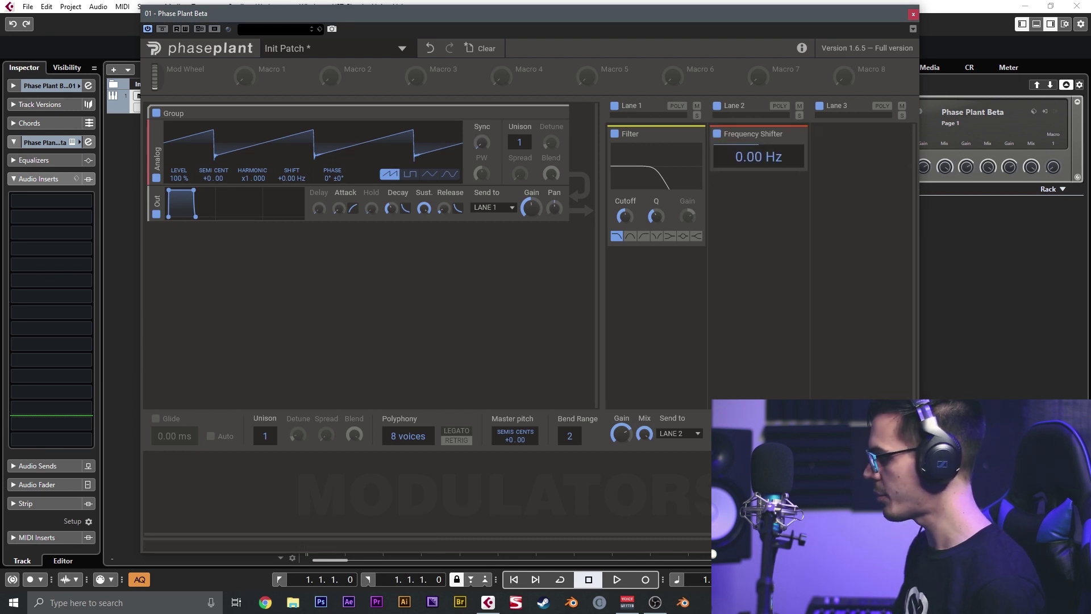
pyautogui.moveTo(733, 152)
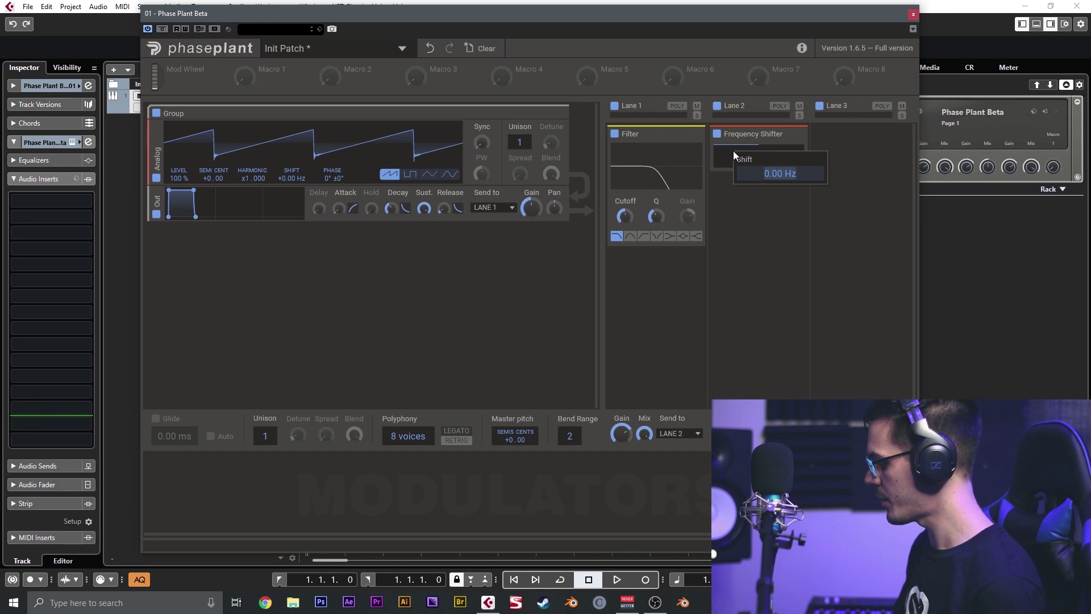
pyautogui.write('1.5')
pyautogui.press('Return')
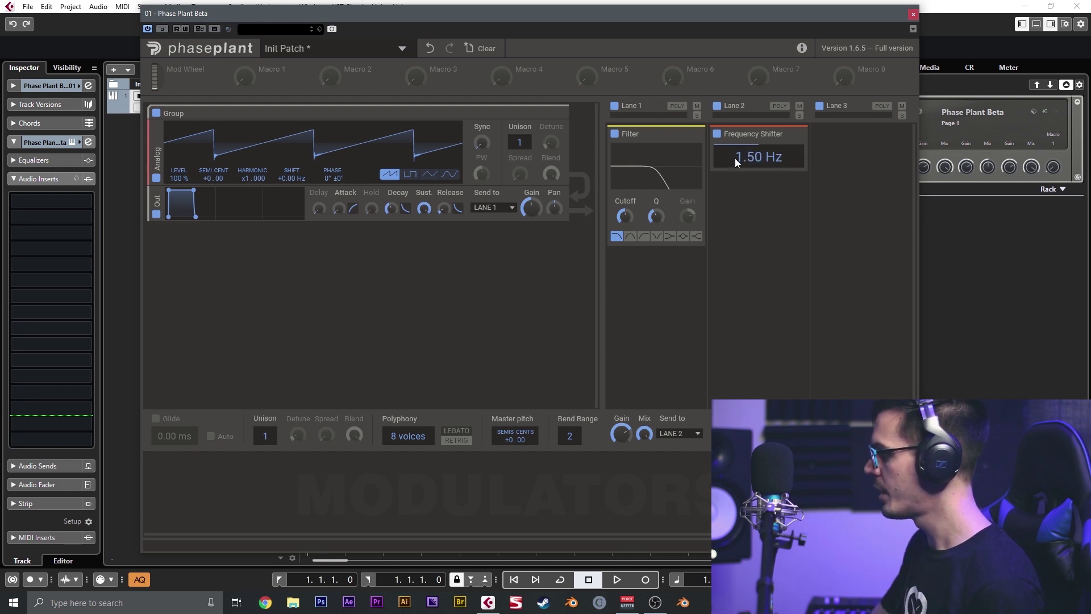
# Add a Reverb to Lane 3 with a shorter decay and mix around 30%.
pyautogui.click(860, 193)
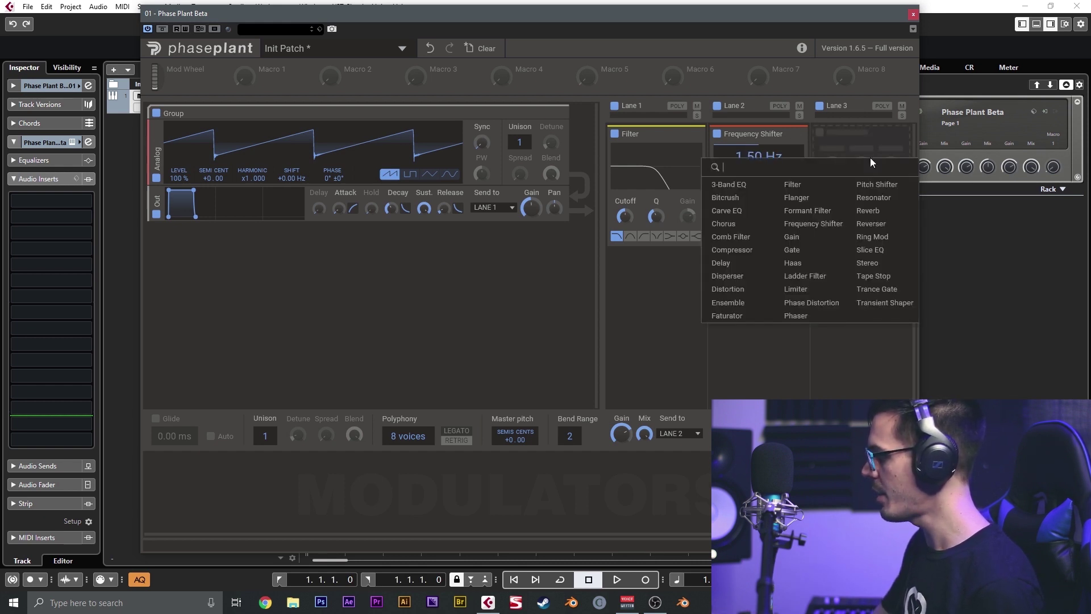
pyautogui.click(869, 203)
pyautogui.moveTo(830, 165); pyautogui.dragTo(830, 178)
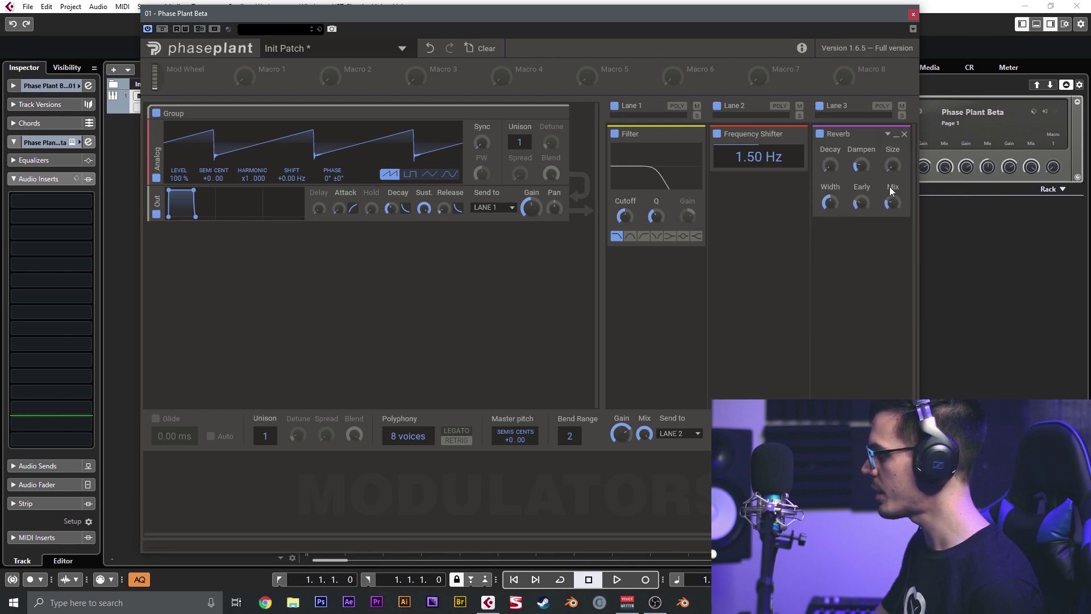
pyautogui.moveTo(892, 203); pyautogui.dragTo(892, 206)
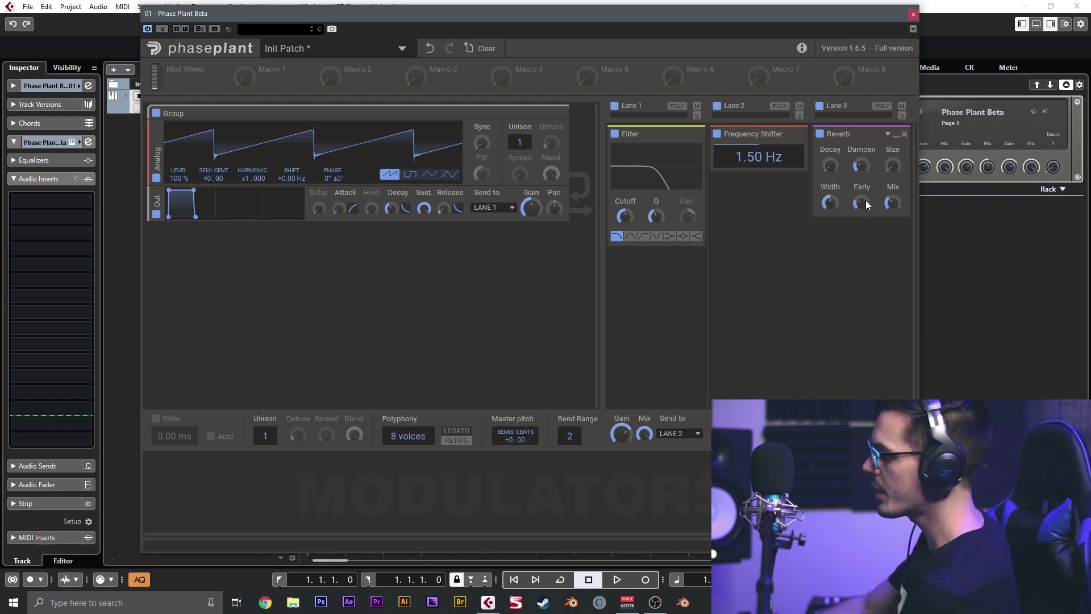
pyautogui.click(220, 495)
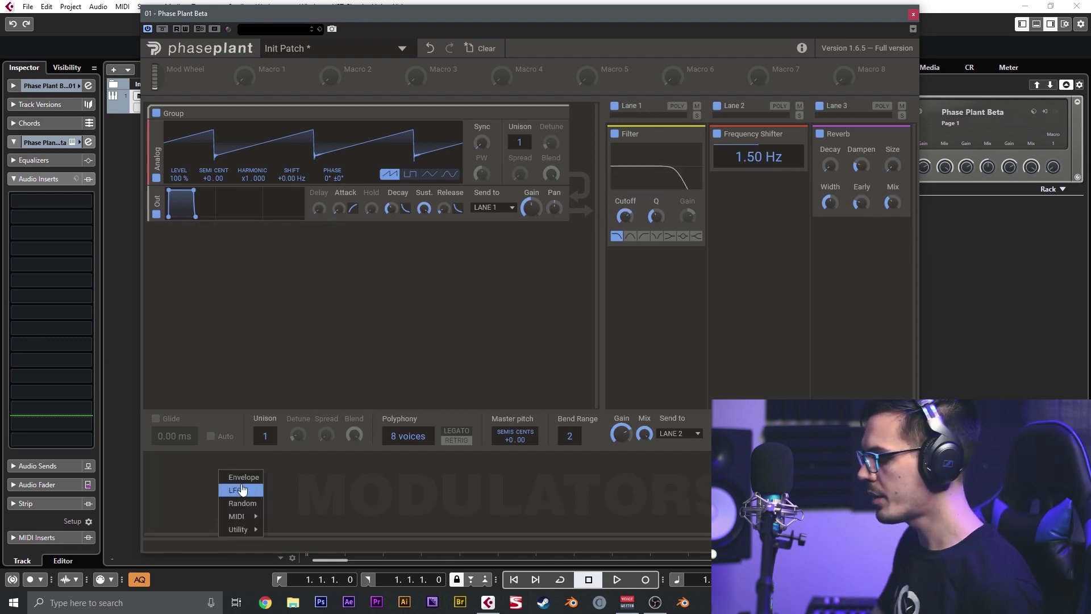
# Add an Envelope with longer attack and zero sustain, routed to filter cutoff.
pyautogui.click(243, 477)
pyautogui.moveTo(175, 460); pyautogui.dragTo(183, 459)
pyautogui.moveTo(211, 460); pyautogui.dragTo(221, 491)
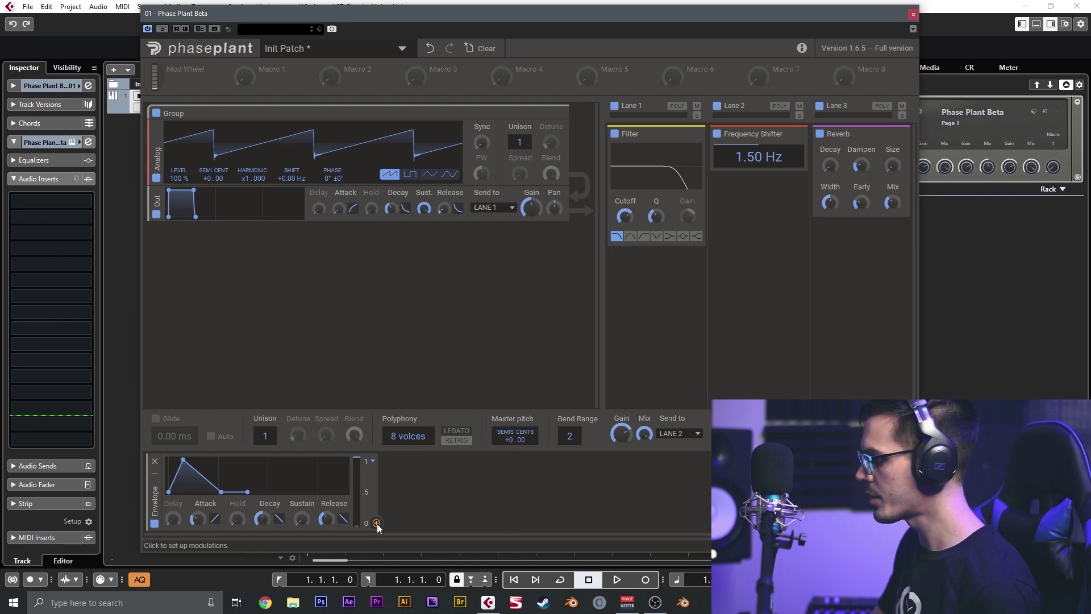
pyautogui.moveTo(376, 524); pyautogui.dragTo(625, 227)
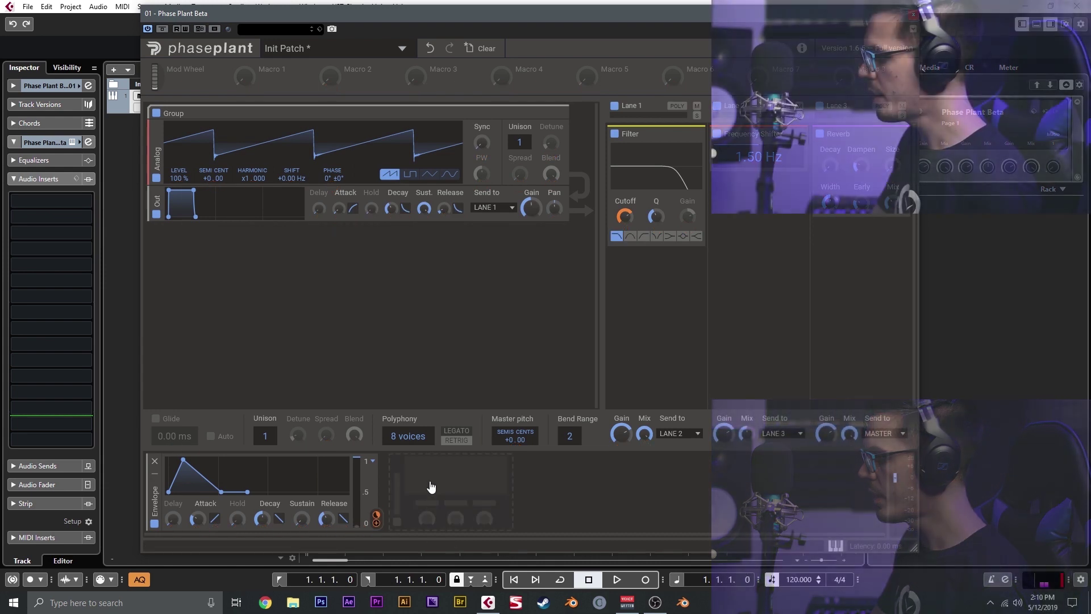
# Add a unipolar 0.41 Hz LFO modulating Lane 2's mix, and lengthen the envelope decay.
pyautogui.click(443, 488)
pyautogui.click(446, 497)
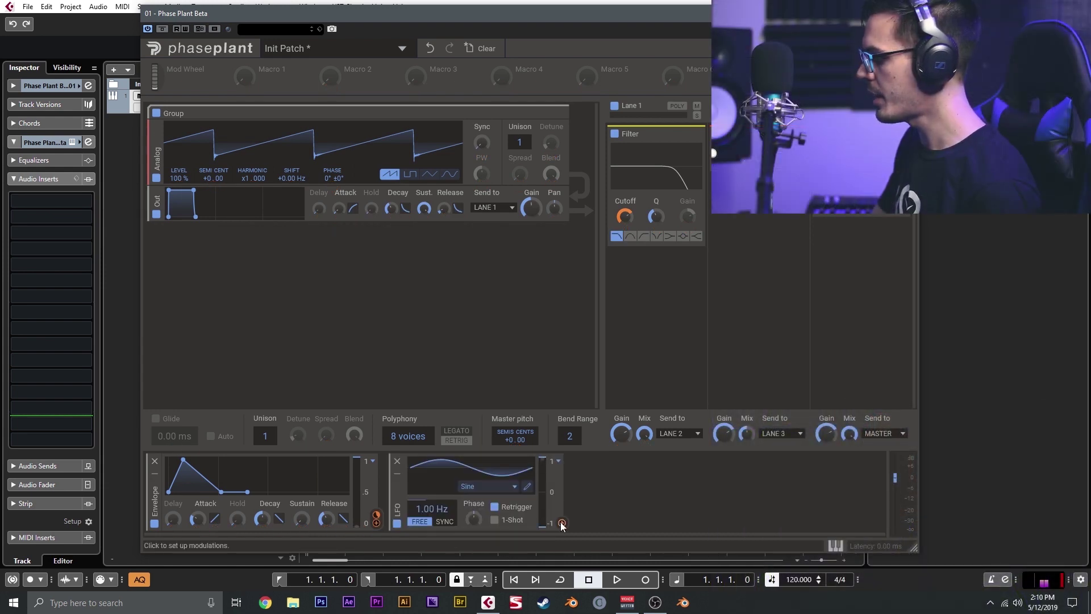
pyautogui.moveTo(561, 523); pyautogui.dragTo(747, 443)
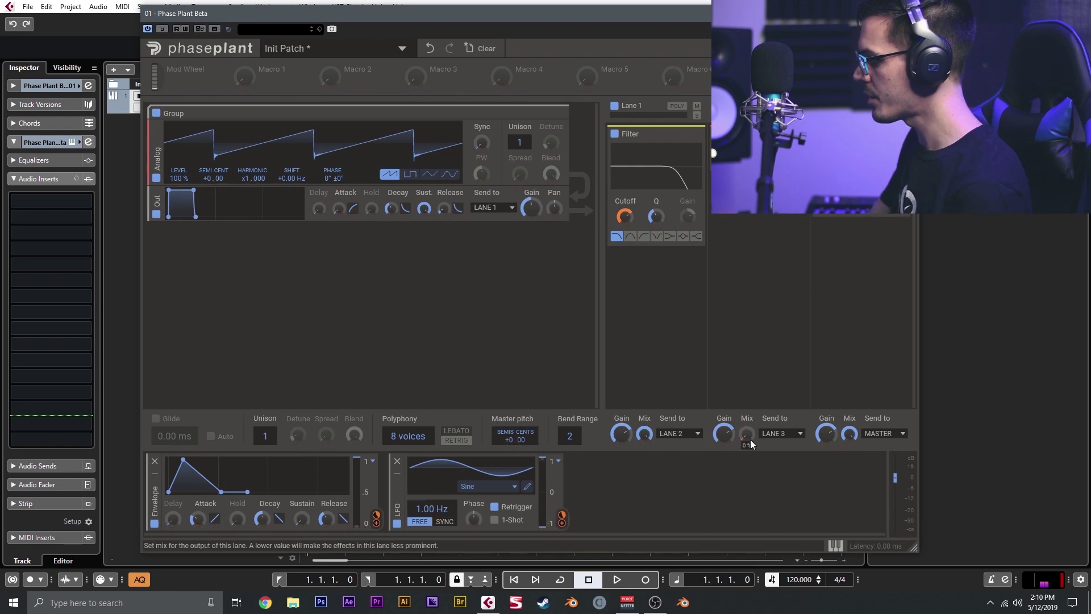
pyautogui.moveTo(432, 509); pyautogui.dragTo(432, 537)
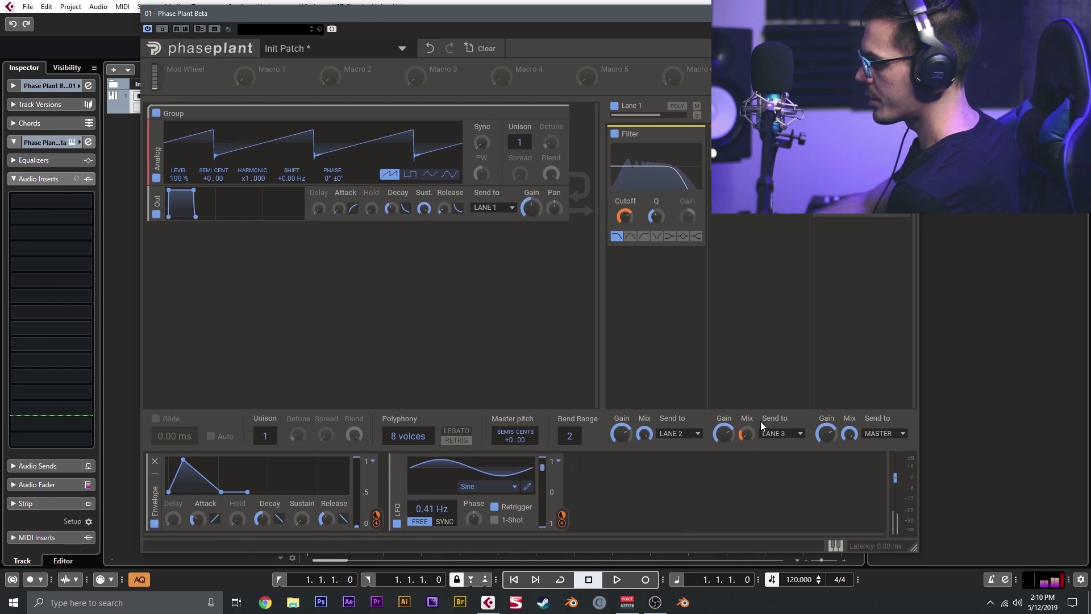
pyautogui.click(558, 461)
pyautogui.click(576, 480)
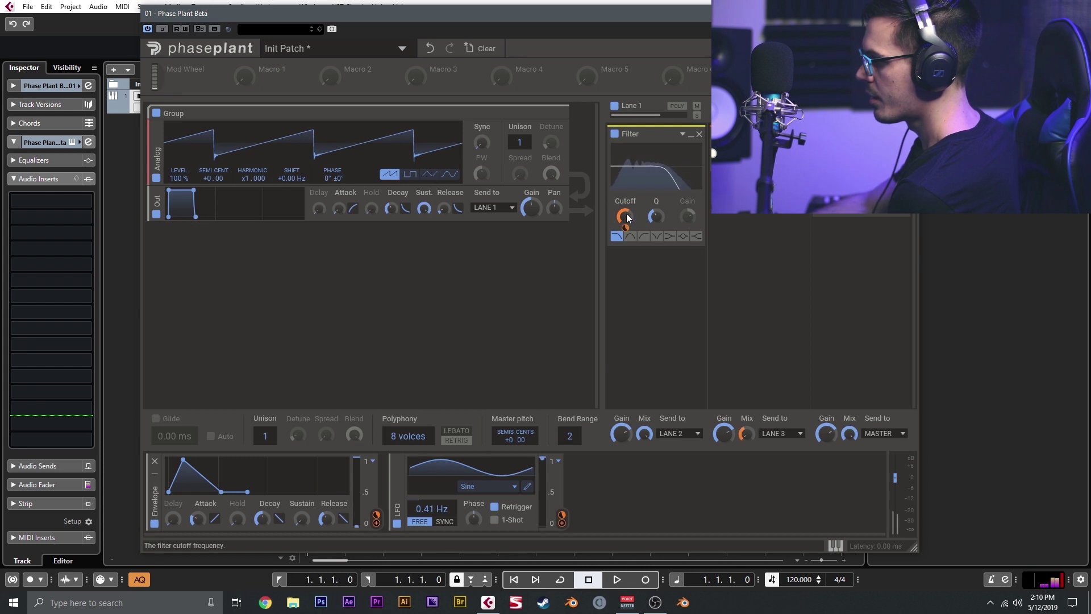
pyautogui.moveTo(262, 518); pyautogui.dragTo(262, 506)
pyautogui.click(855, 228)
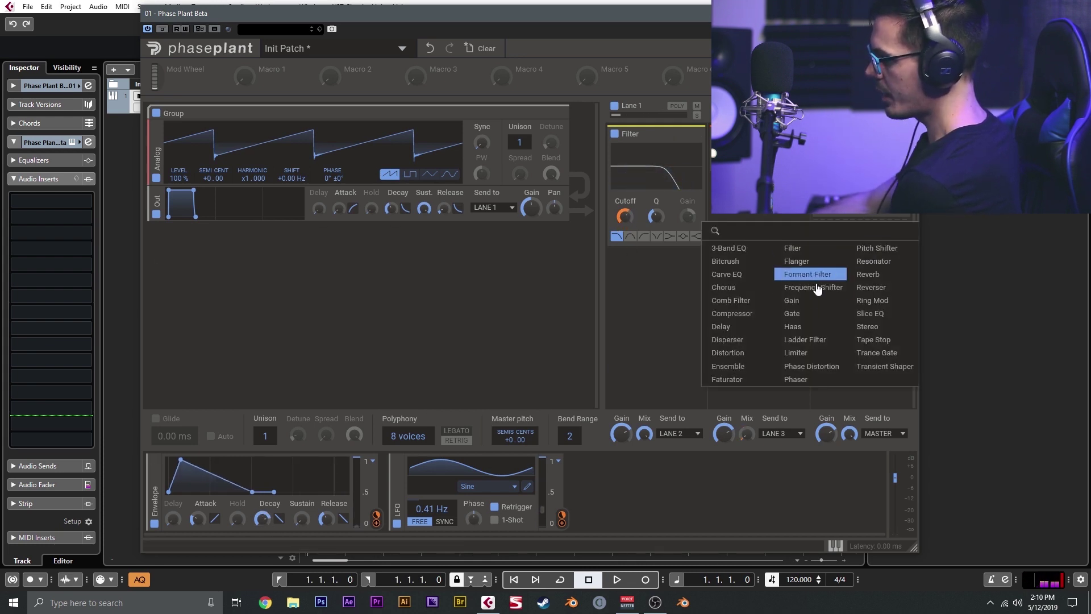
# Add a Delay above the Reverb and set the oscillator's unison to 3 voices.
pyautogui.click(753, 329)
pyautogui.moveTo(846, 230); pyautogui.dragTo(848, 149)
pyautogui.click(887, 173)
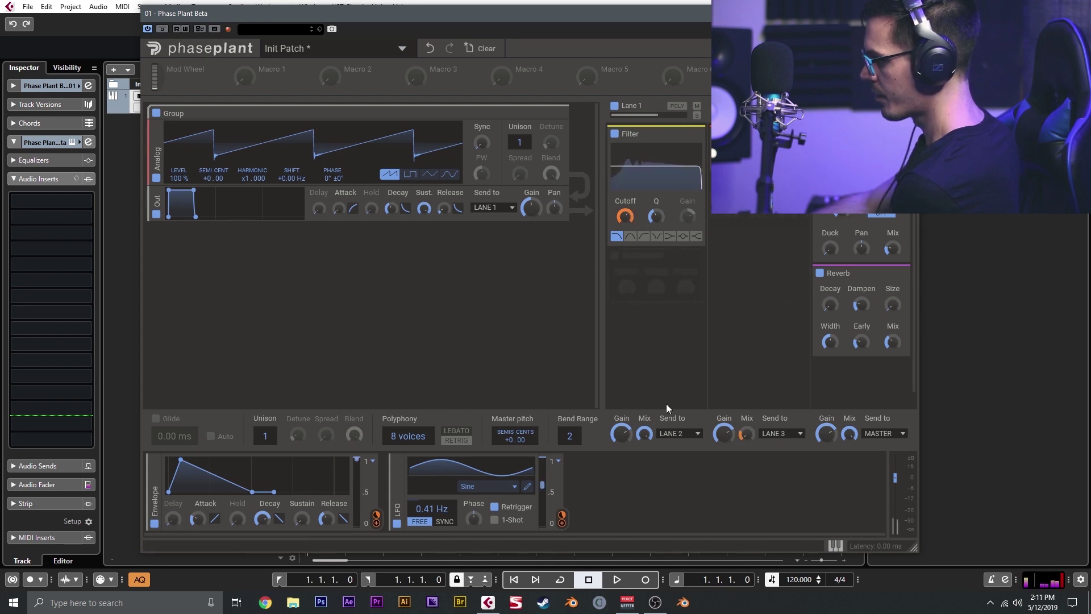
pyautogui.moveTo(570, 174)
pyautogui.moveTo(520, 142); pyautogui.dragTo(520, 131)
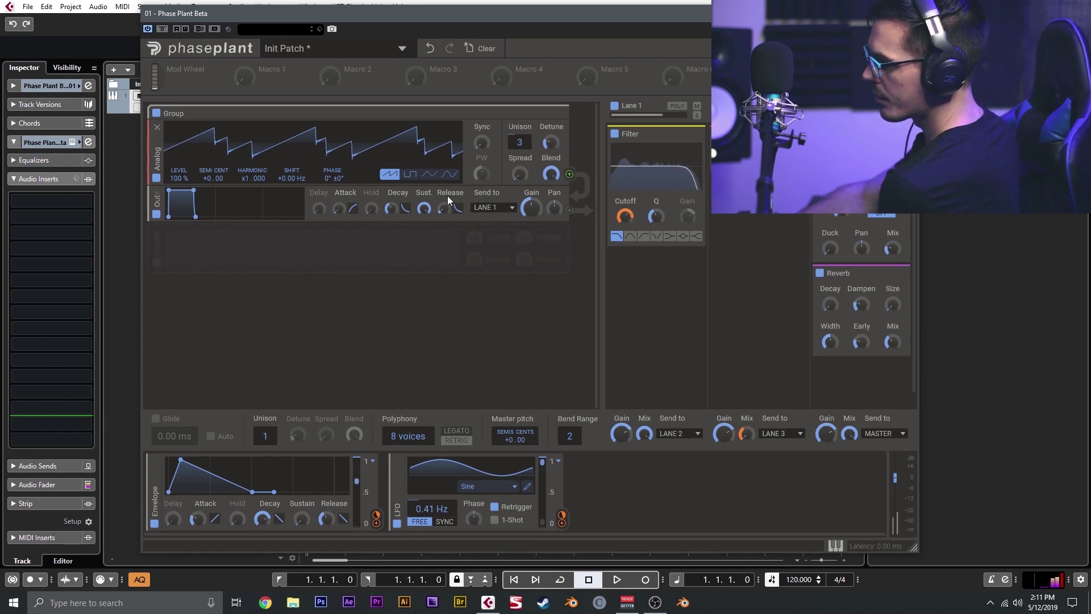
# Add a smoothed 1.00 Hz Random modulator and route it to the oscillator's Sync.
pyautogui.click(613, 480)
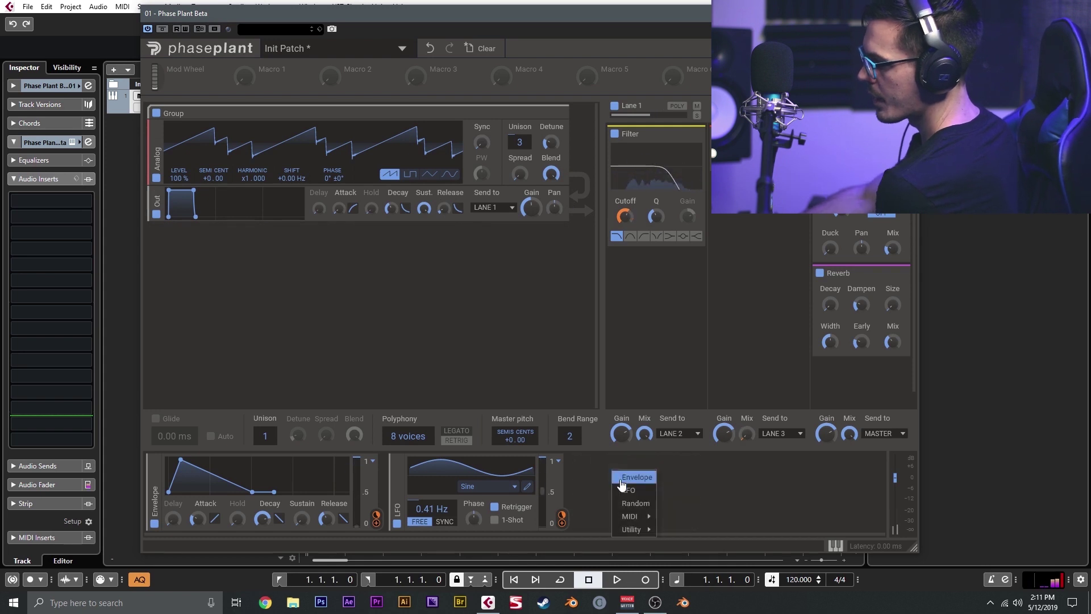
pyautogui.click(637, 503)
pyautogui.moveTo(685, 521); pyautogui.dragTo(688, 522)
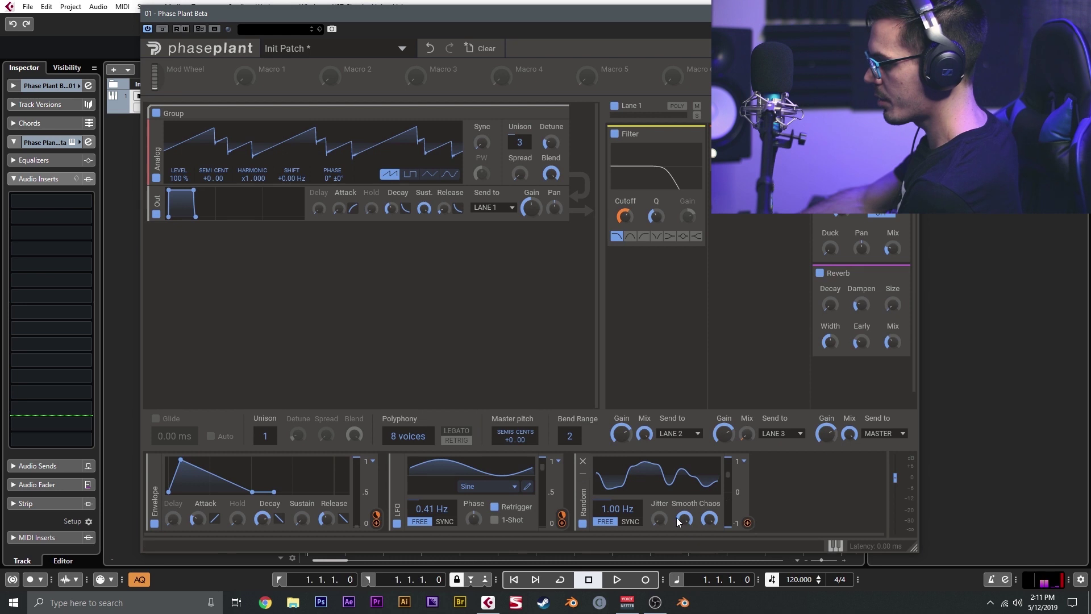
pyautogui.moveTo(748, 523); pyautogui.dragTo(479, 127)
pyautogui.moveTo(750, 526); pyautogui.dragTo(481, 153)
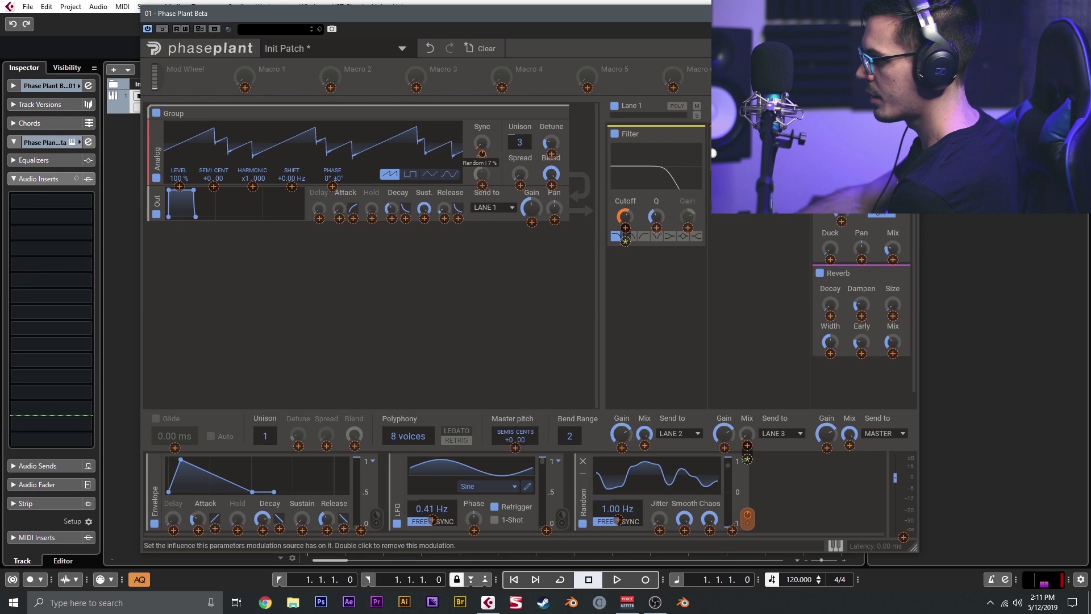
pyautogui.click(760, 463)
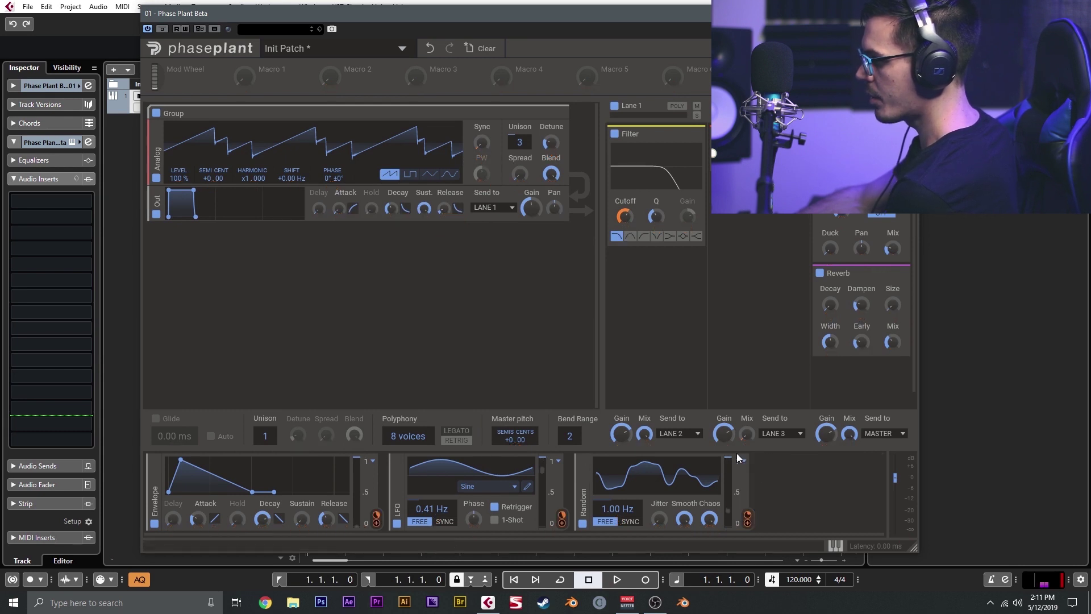
pyautogui.moveTo(479, 272)
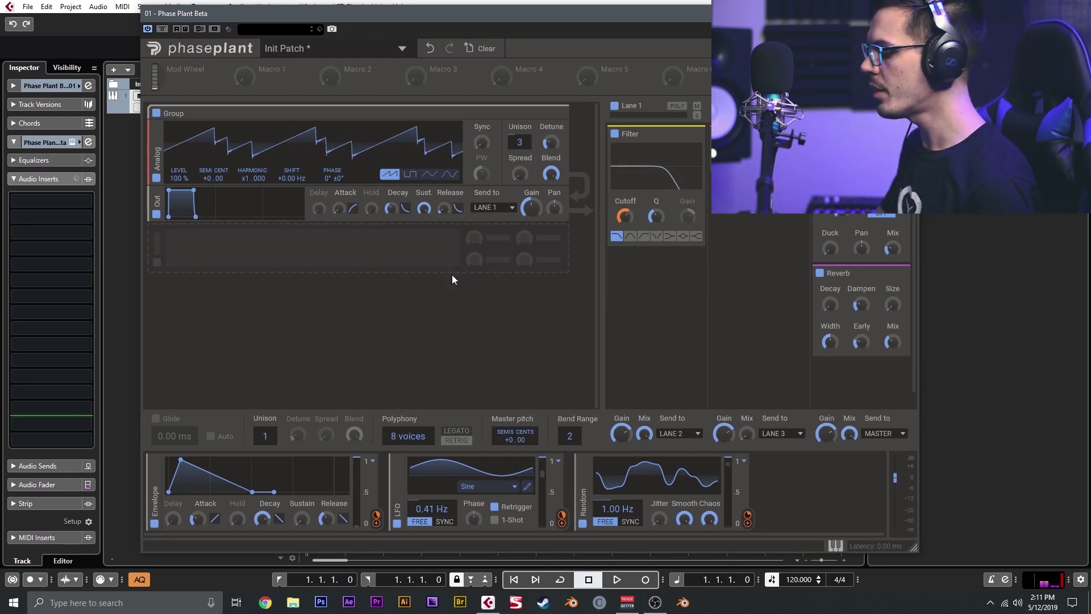
# Enable 134 ms glide, drop polyphony to 1 voice, and raise bend range from 2 to 12.
pyautogui.click(156, 419)
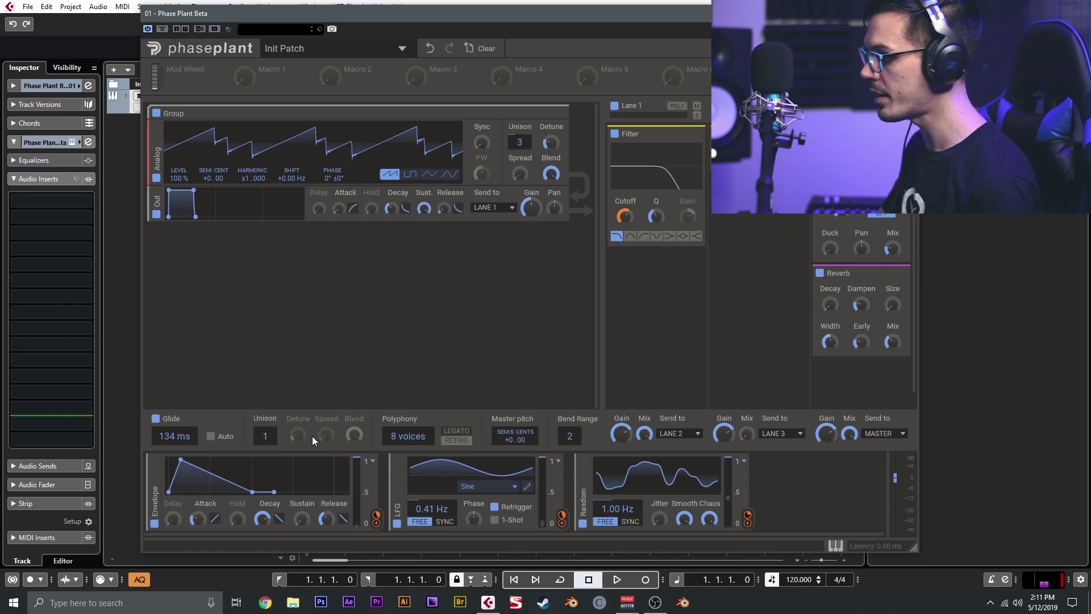
pyautogui.moveTo(397, 439); pyautogui.dragTo(397, 477)
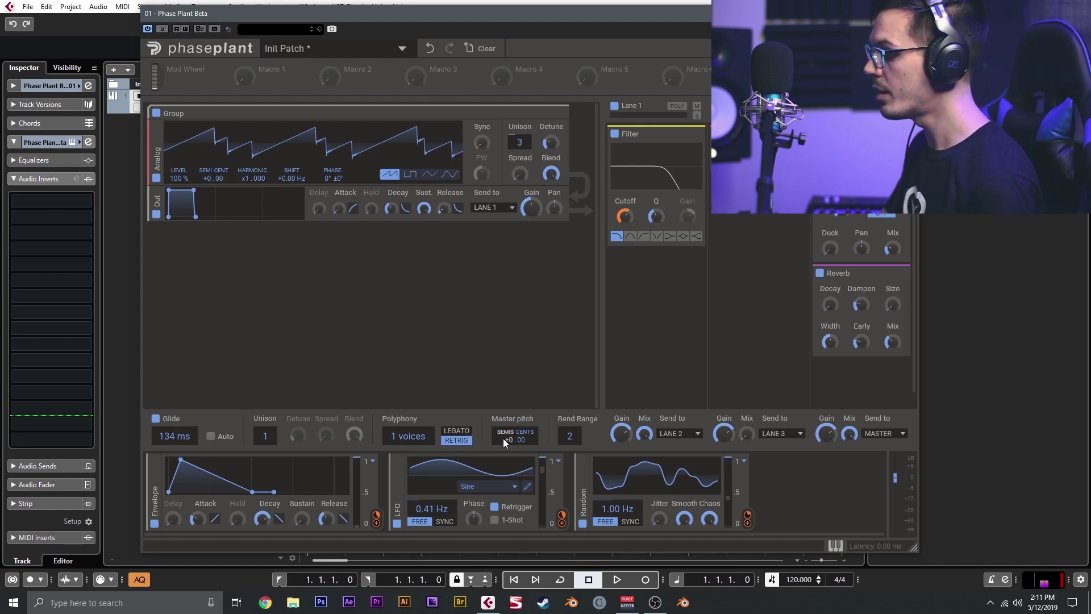
pyautogui.moveTo(568, 439); pyautogui.dragTo(569, 427)
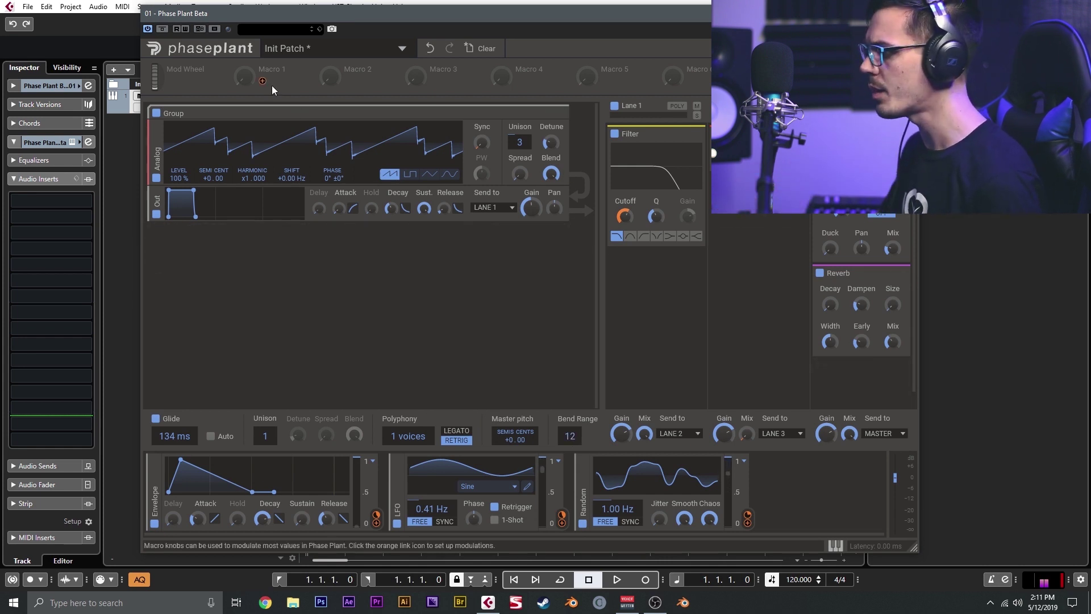
# Route the mod wheel to the filter Cutoff and lower the Cutoff.
pyautogui.moveTo(171, 80); pyautogui.dragTo(625, 230)
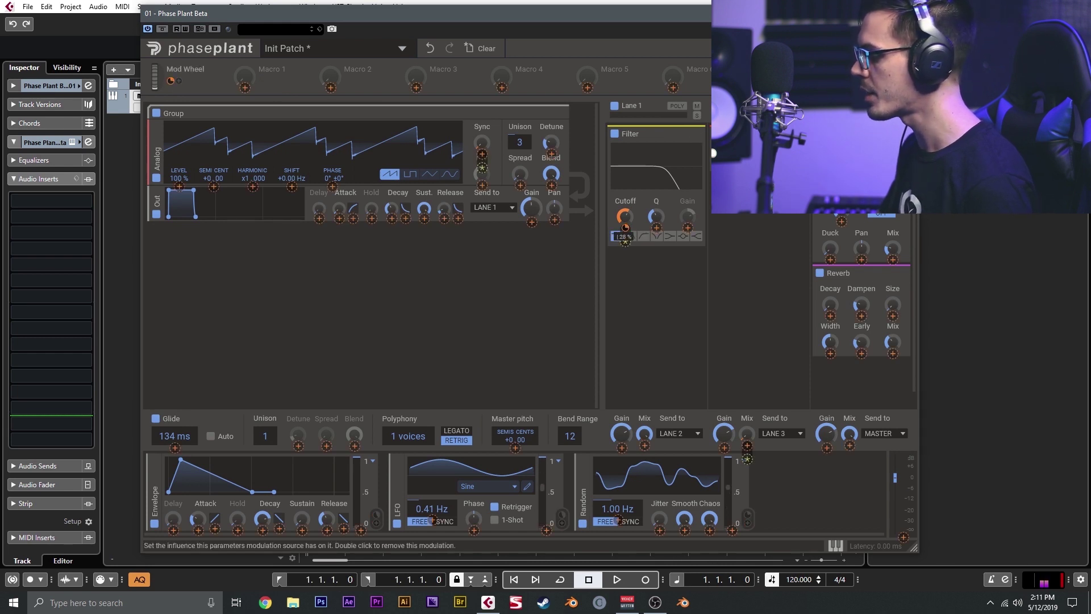
pyautogui.click(635, 223)
pyautogui.moveTo(625, 220); pyautogui.dragTo(625, 235)
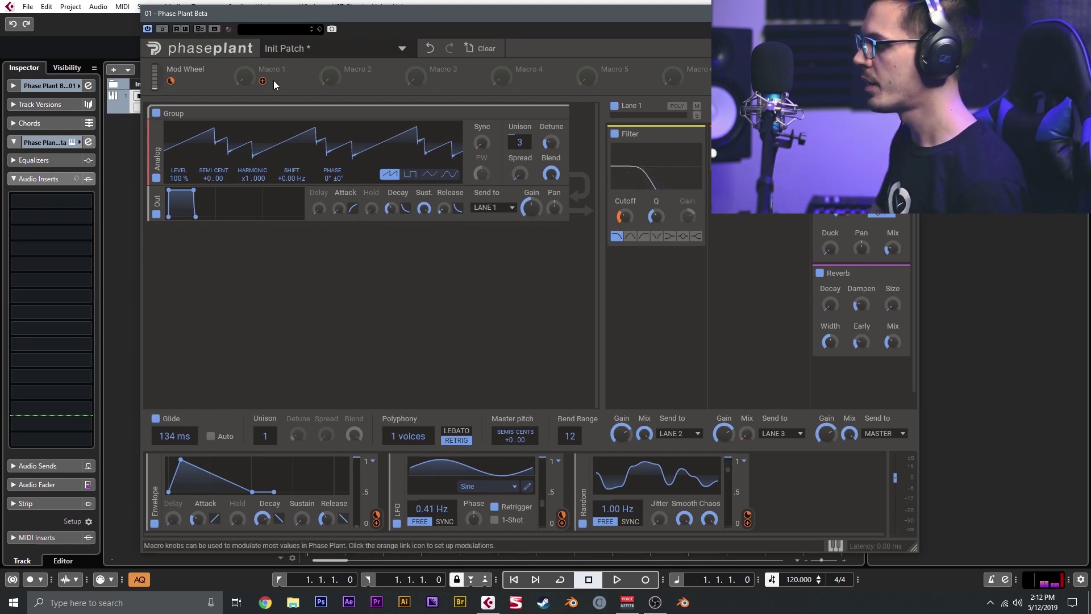
# Link Macro 1 to the delay Feedback and bind it to MIDI CC 73.
pyautogui.moveTo(259, 78); pyautogui.dragTo(841, 222)
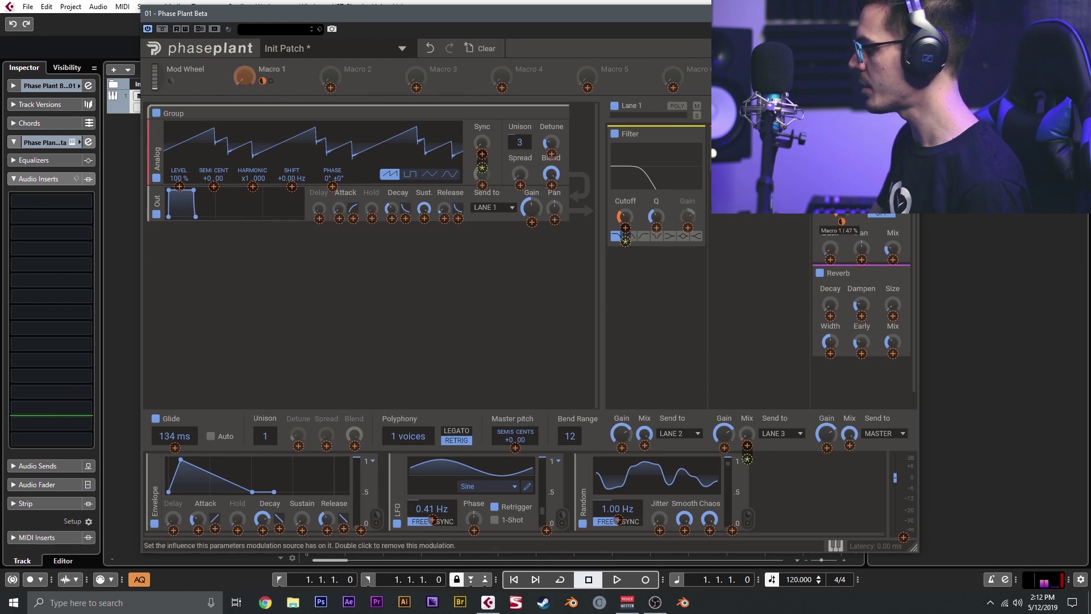
pyautogui.rightClick(248, 82)
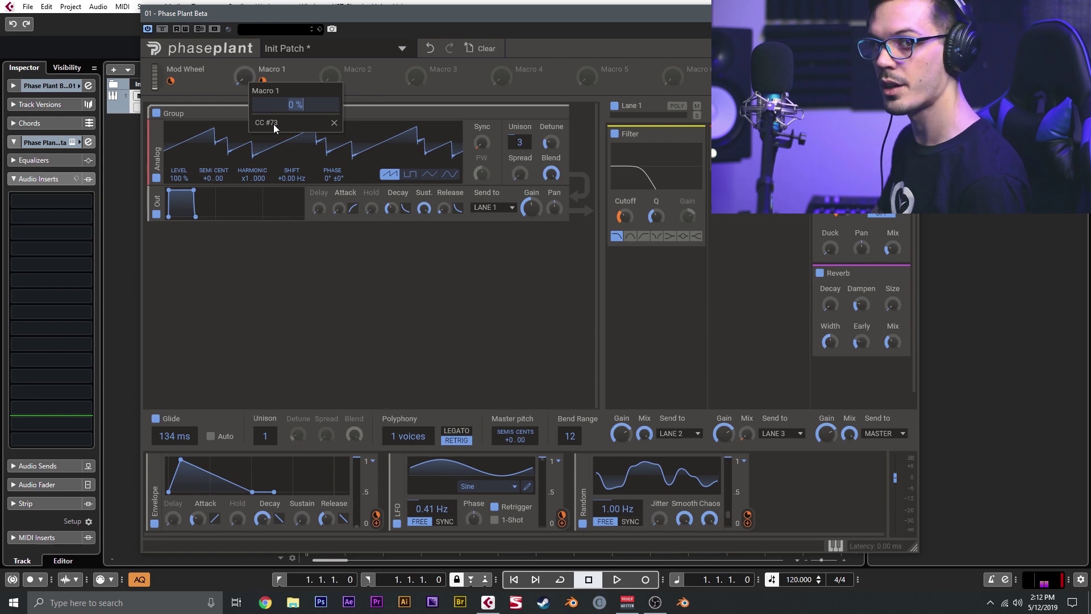
pyautogui.click(344, 239)
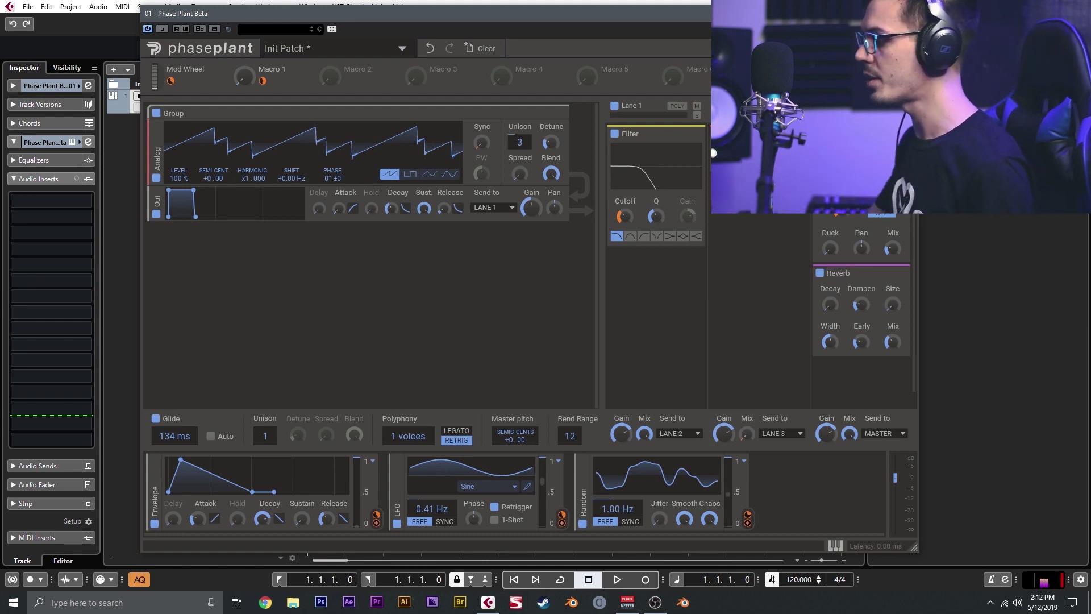
# Add a second Analog oscillator set to sine, phase-modulating the first oscillator.
pyautogui.click(360, 260)
pyautogui.click(397, 282)
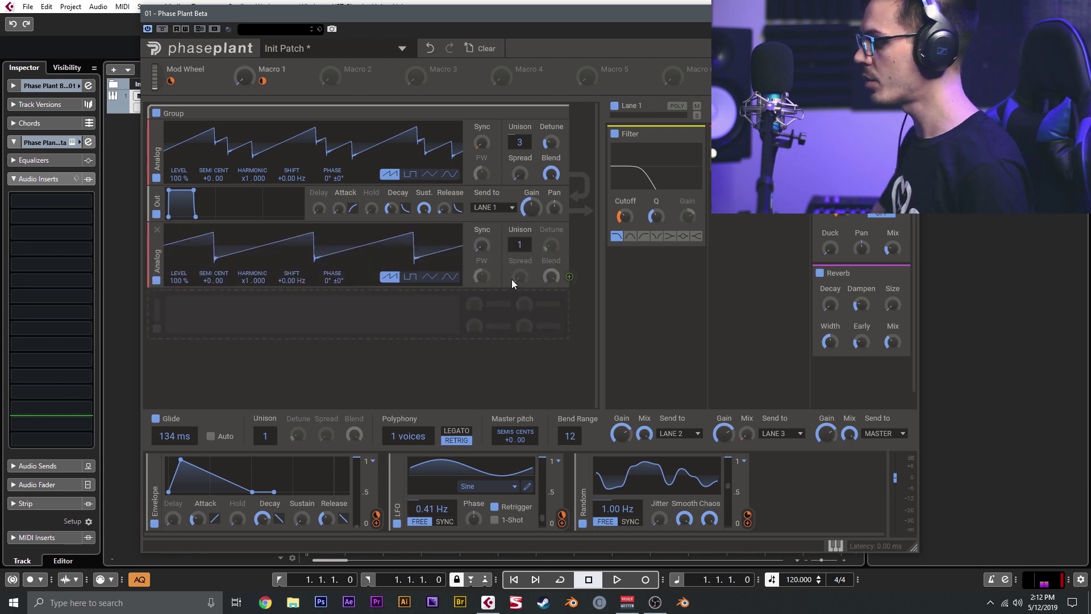
pyautogui.click(449, 277)
pyautogui.click(569, 278)
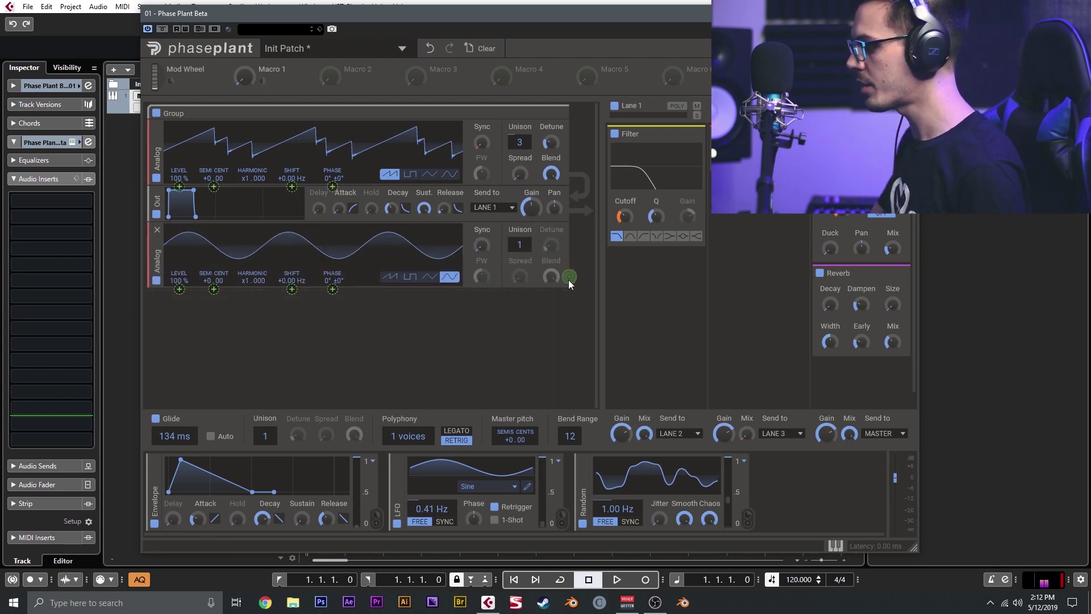
pyautogui.moveTo(333, 186); pyautogui.dragTo(333, 130)
pyautogui.click(454, 302)
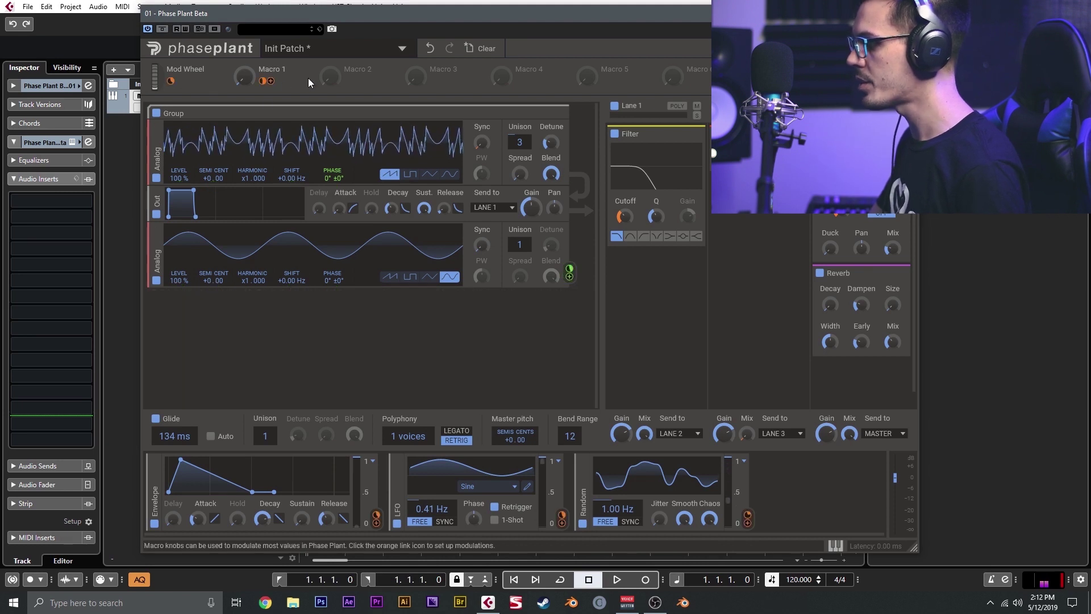
# Link Macro 2 to the sine oscillator's Level, set Level to 0%, and bind CC 75.
pyautogui.click(348, 81)
pyautogui.click(180, 288)
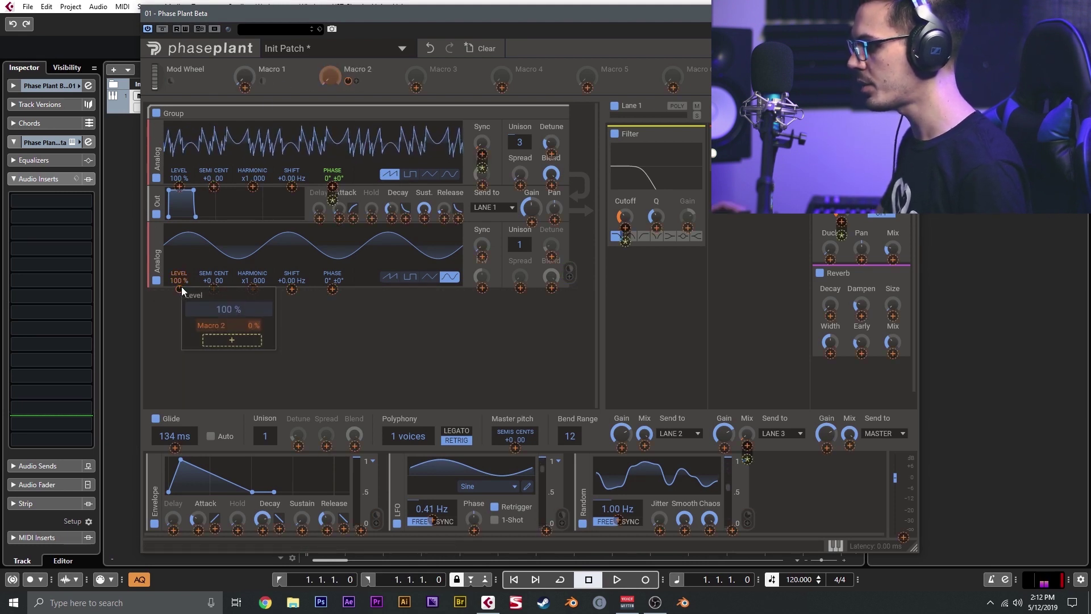
pyautogui.click(182, 287)
pyautogui.click(180, 348)
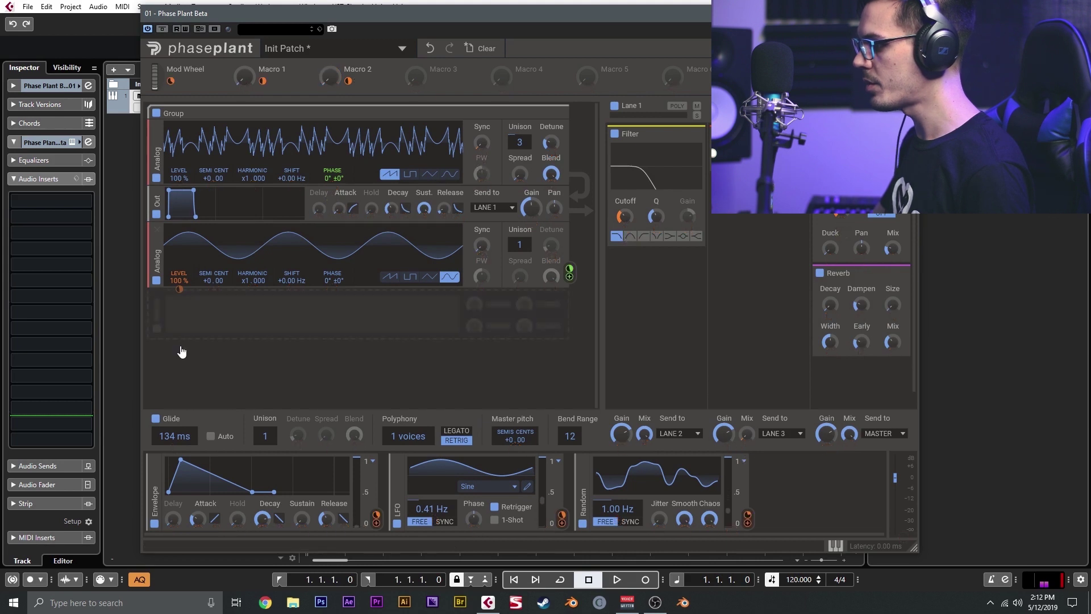
pyautogui.moveTo(178, 280); pyautogui.dragTo(179, 442)
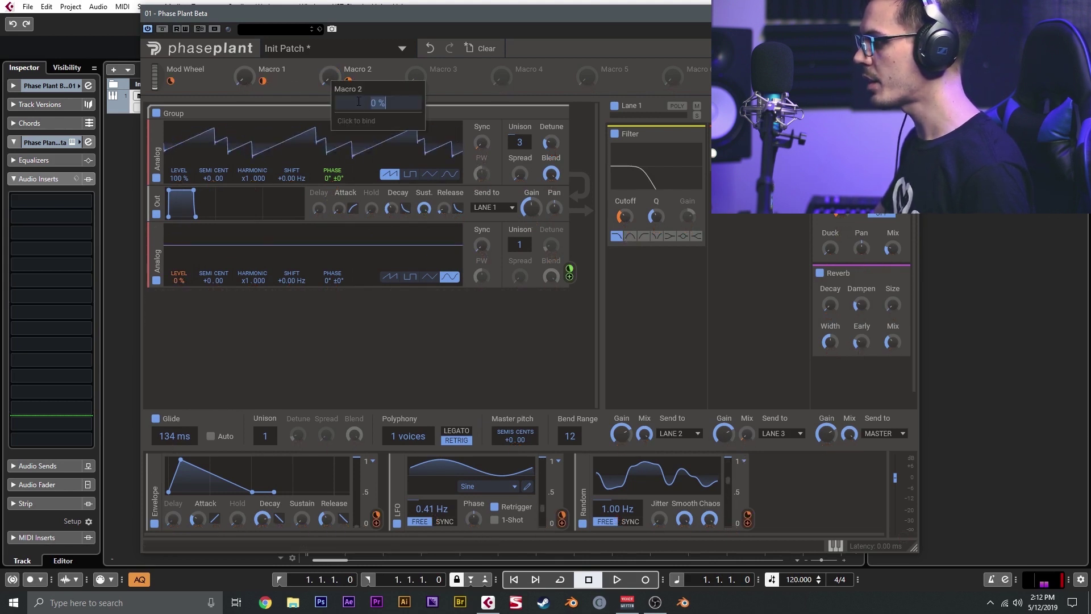
pyautogui.click(363, 123)
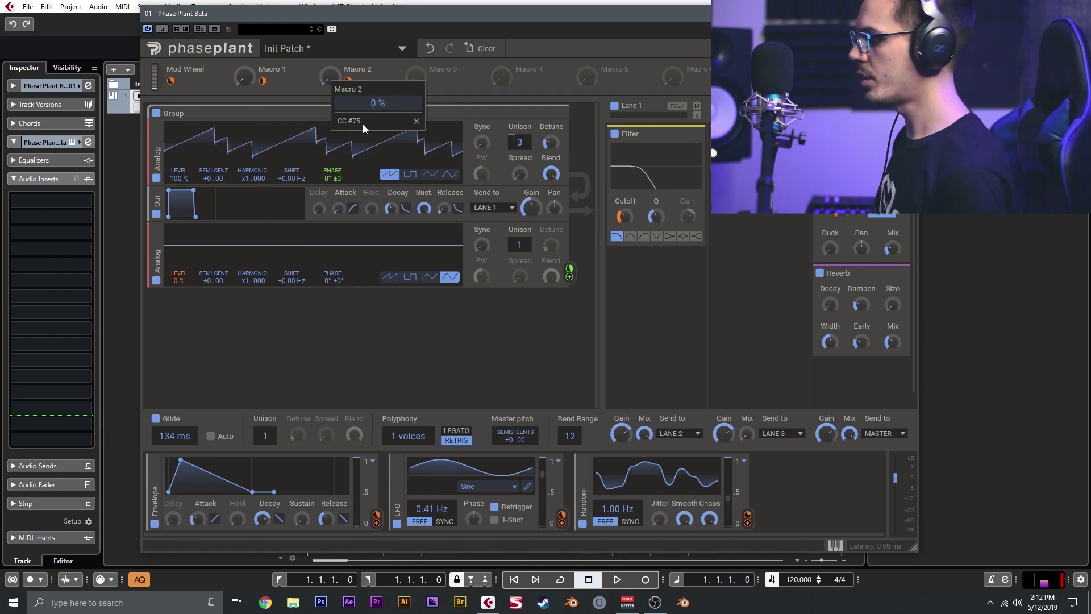